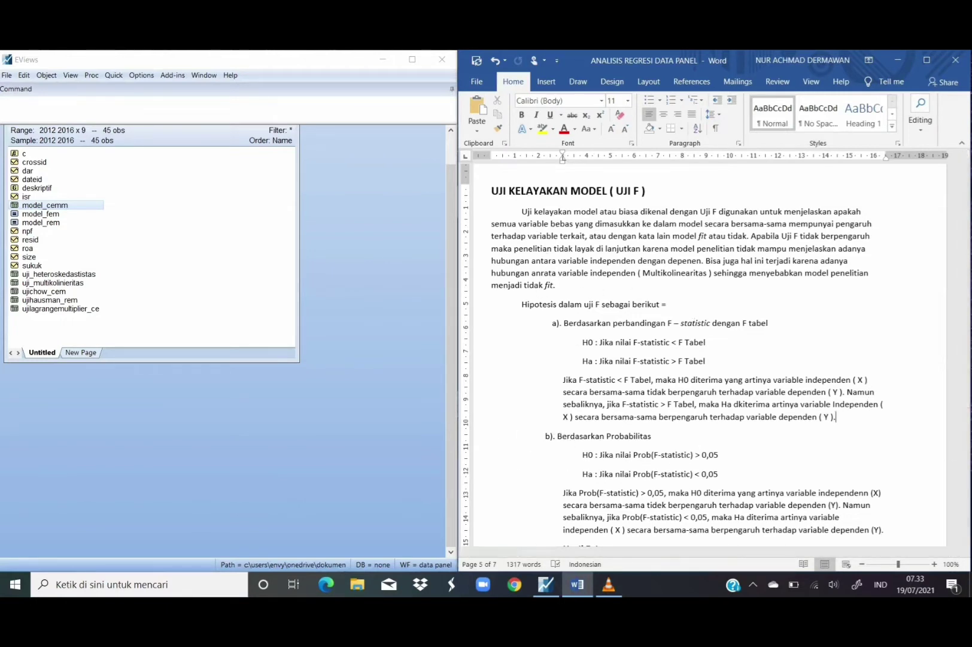
Open the model_cemm regression output table in EViews for reading alongside the F-test section's "Hasil Eview" heading.
left_click_drag(965, 389, 965, 399)
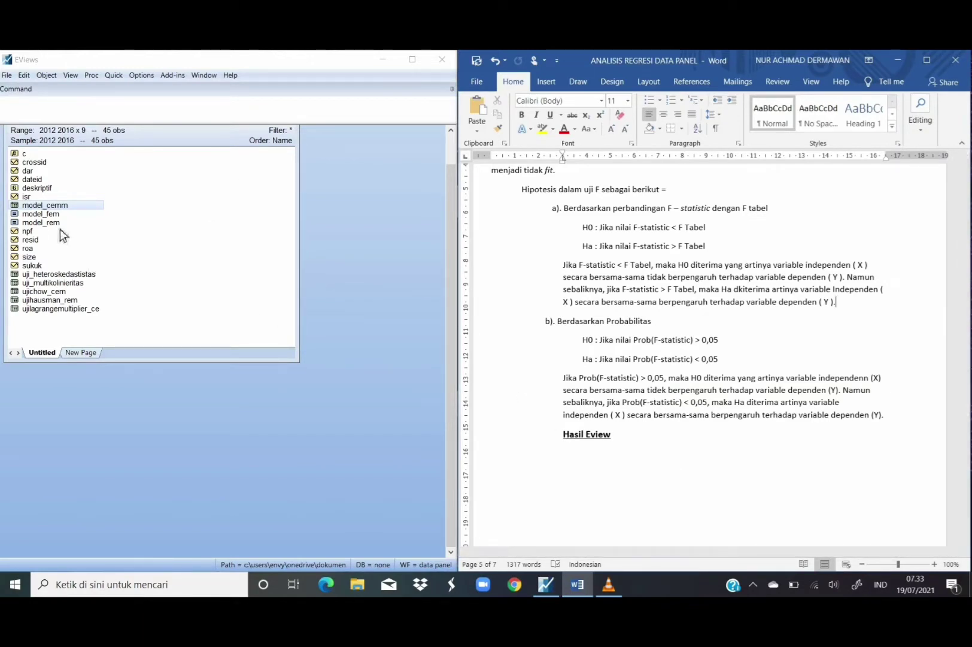
double_click(76, 210)
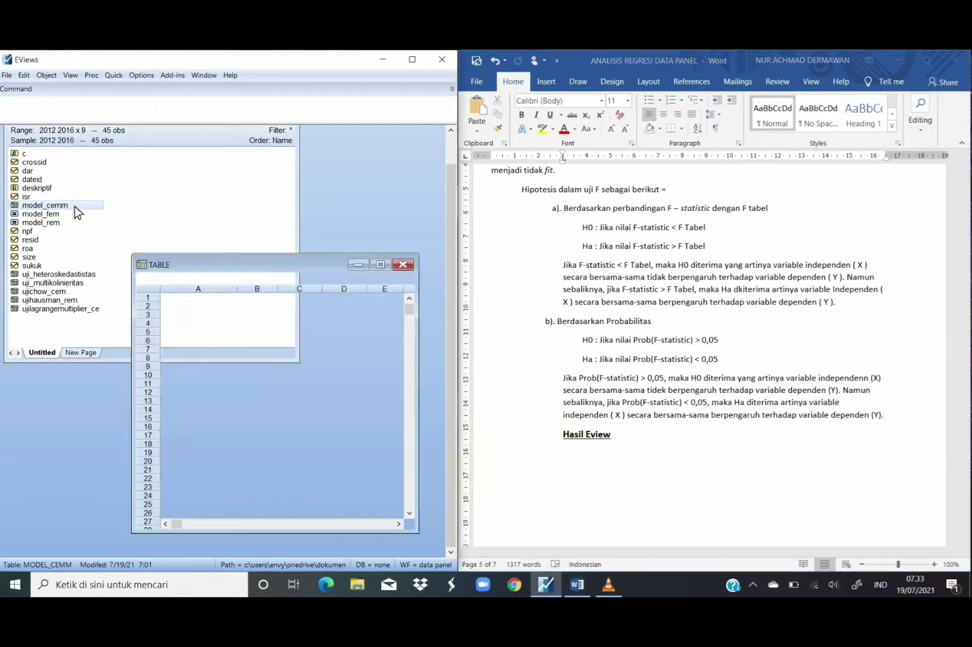
left_click(398, 522)
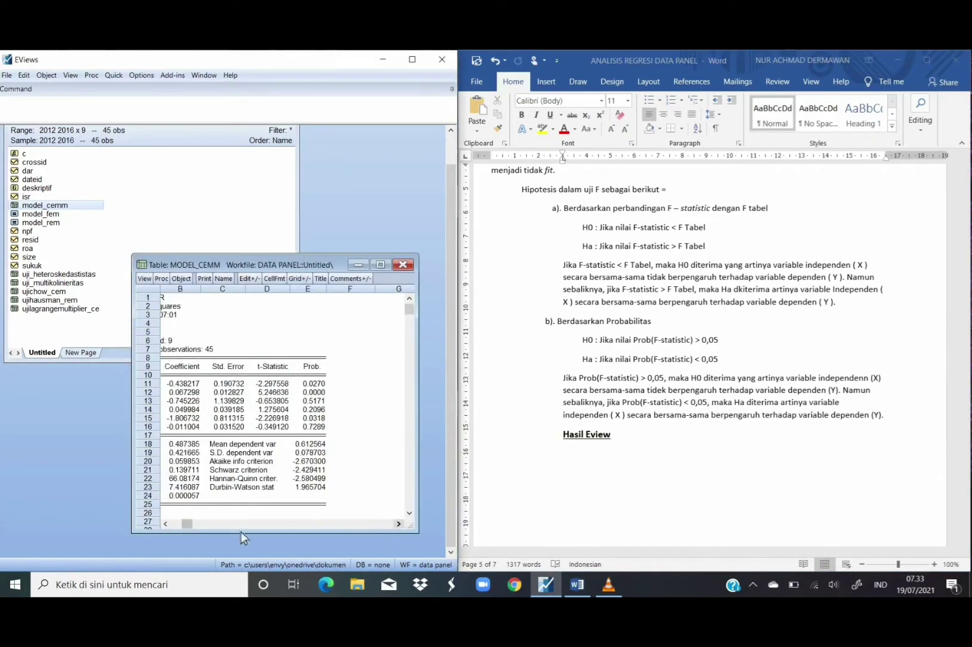
left_click(167, 528)
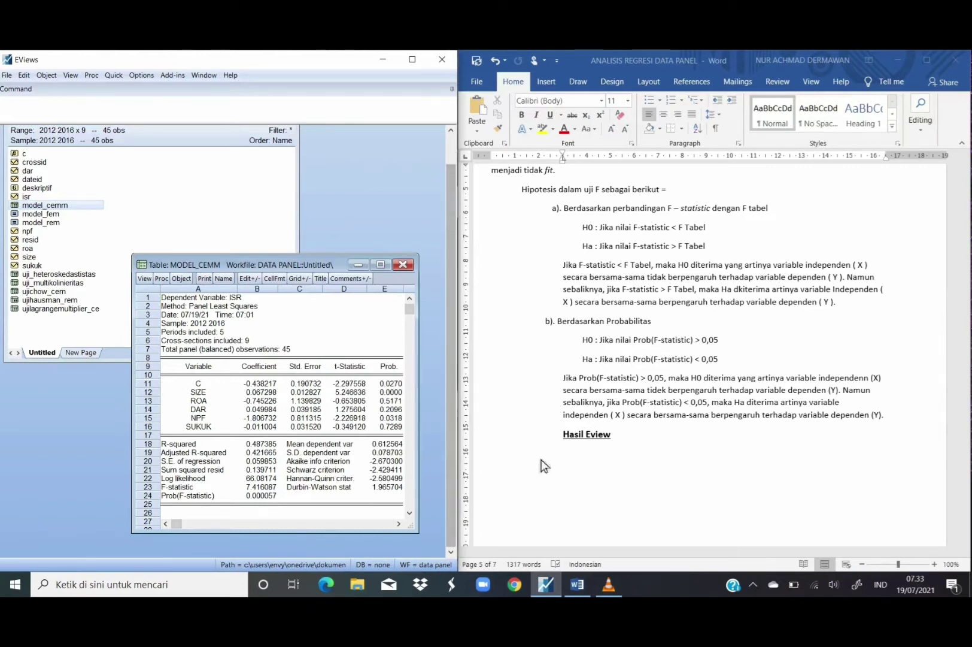
Turn off bold and underline for the new text line below the "Hasil Eview" heading in the Word document.
left_click(589, 463)
left_click(589, 463)
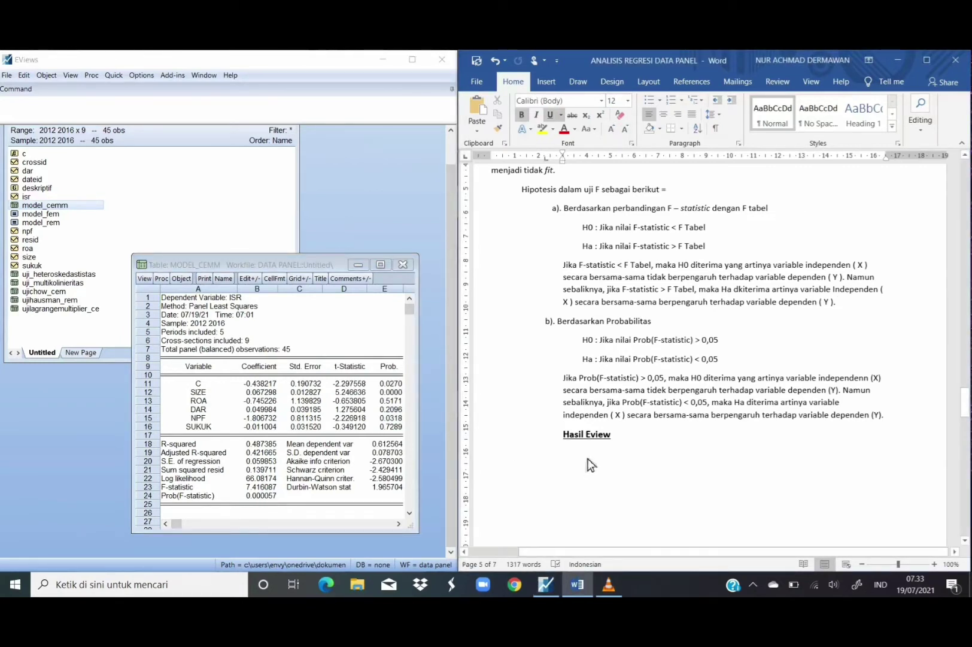
type("pa")
key("BackSpace")
key("BackSpace")
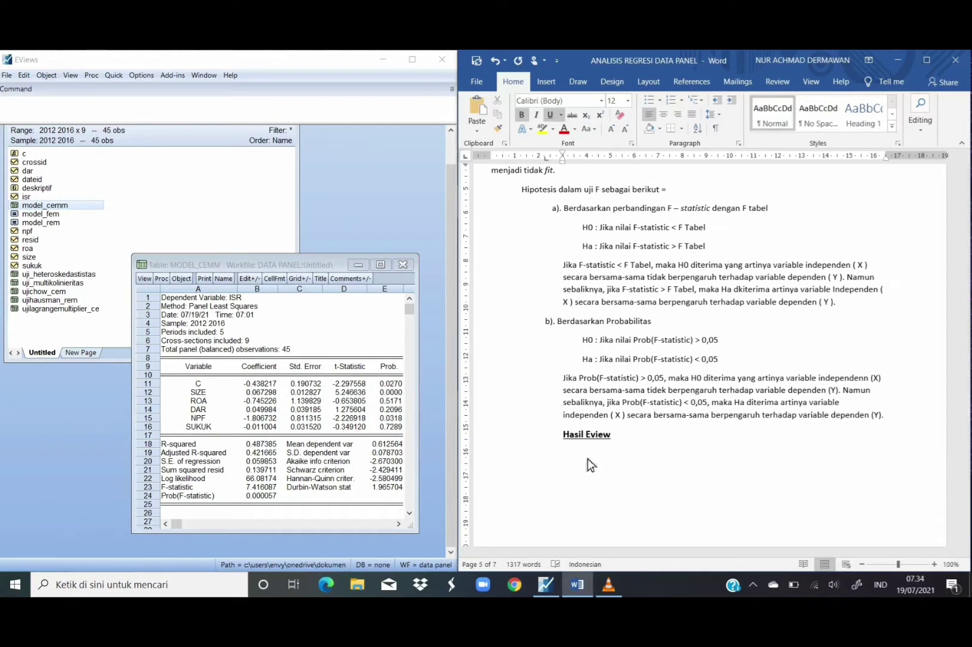
left_click(521, 115)
left_click(552, 115)
Start the interpretation paragraph with "Pada output disamping menunjukan bahwa nili f-statistic sebesar 7,416087,".
type("Pada ")
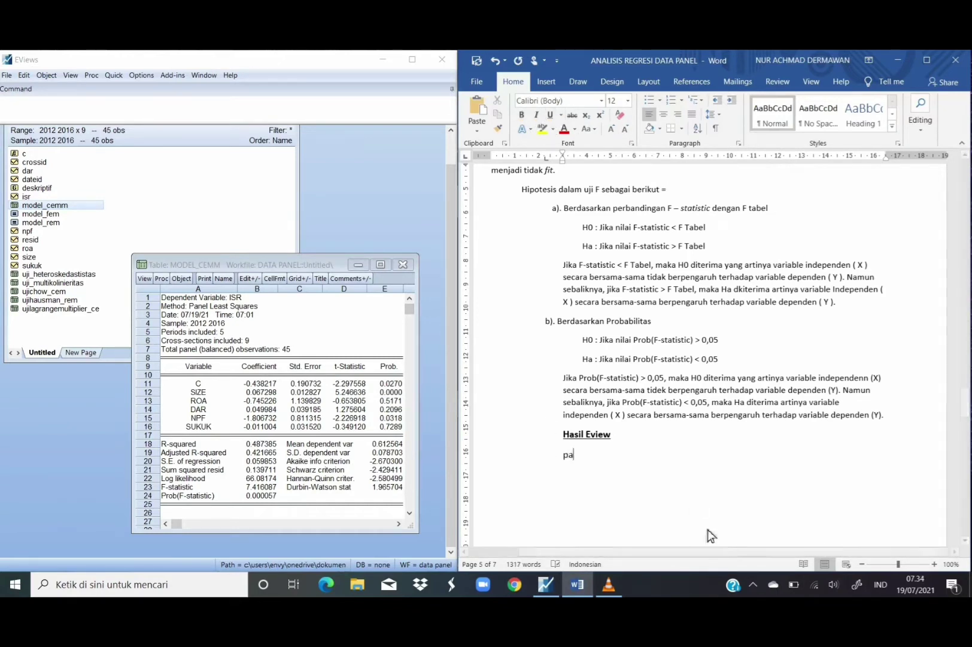
type("output")
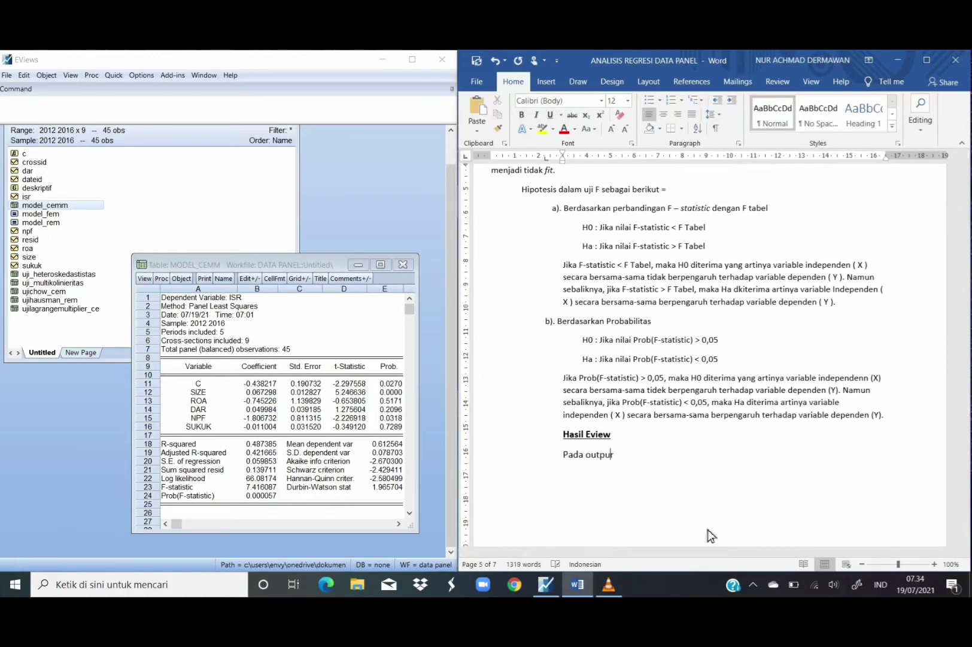
key("BackSpace")
type("t disamping menunjukan bag")
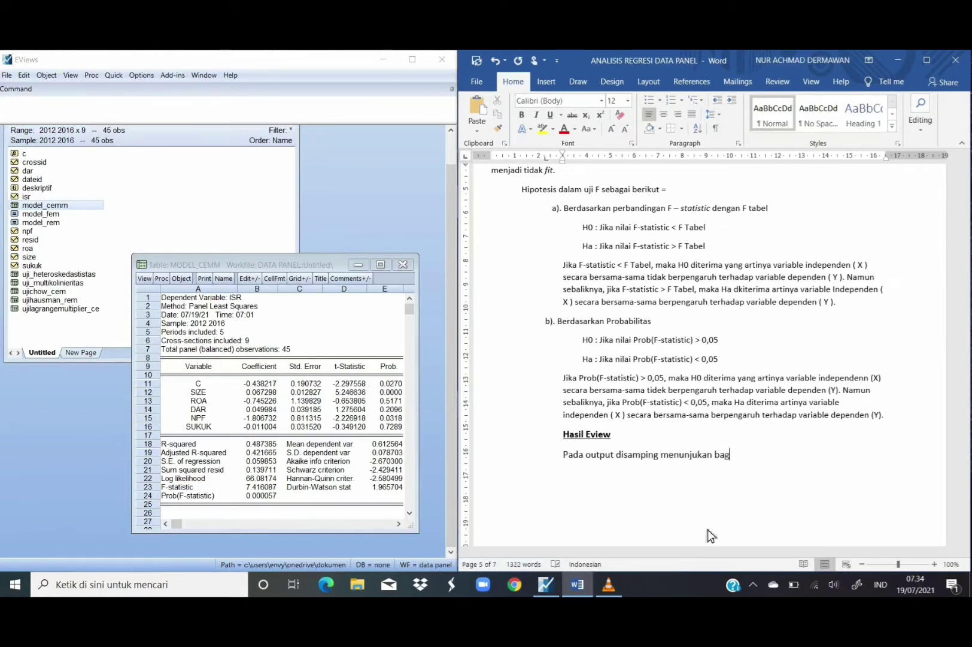
key("BackSpace")
type("hwa nili f-statistic sebesar")
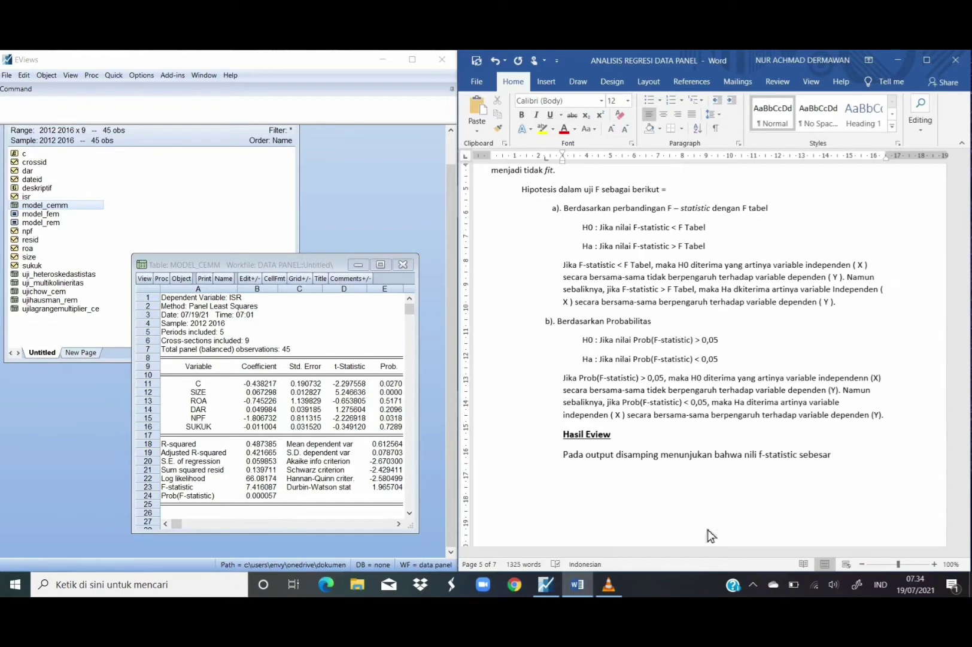
type(" 7,416087, sem")
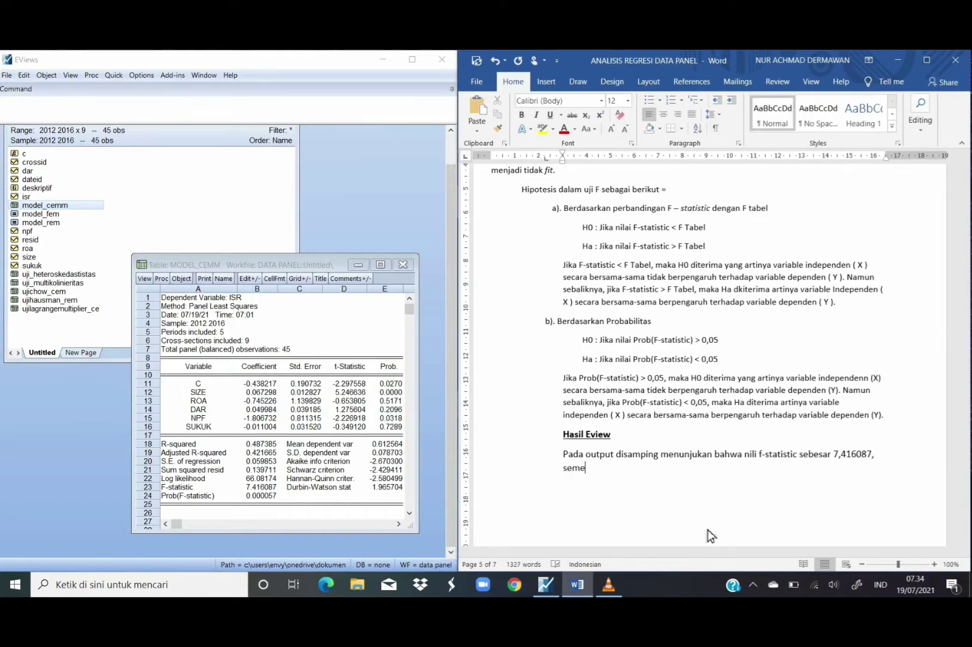
Continue the paragraph with "sementara f tabel dengan tingakt 5%, df(n-k)= 3".
type("entara f tabel dengan tiun")
key("BackSpace")
key("BackSpace")
key("BackSpace")
type("ingakt ")
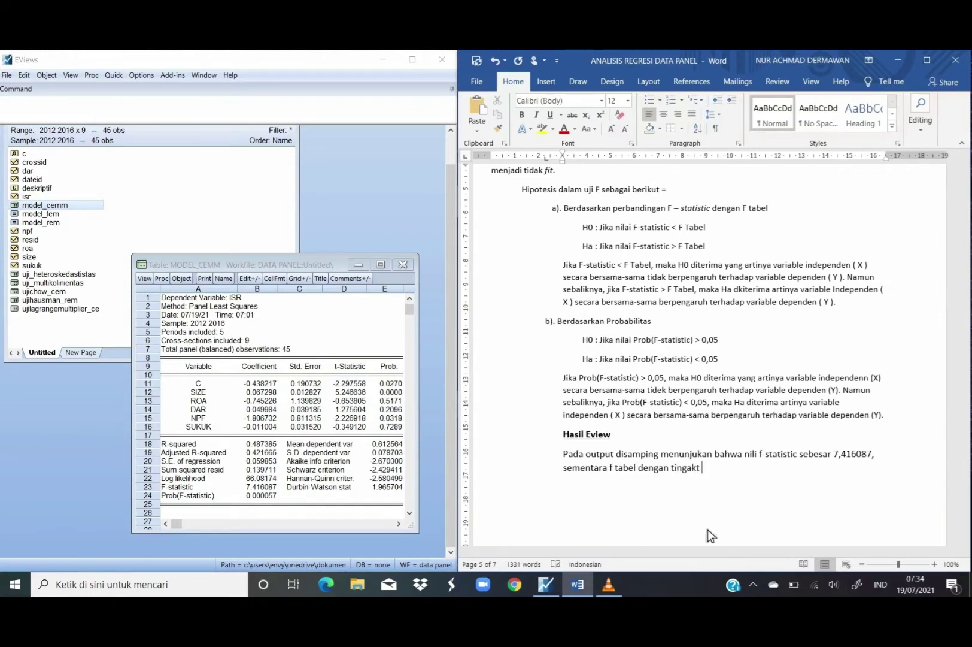
type("5%, df(n-k)= 3")
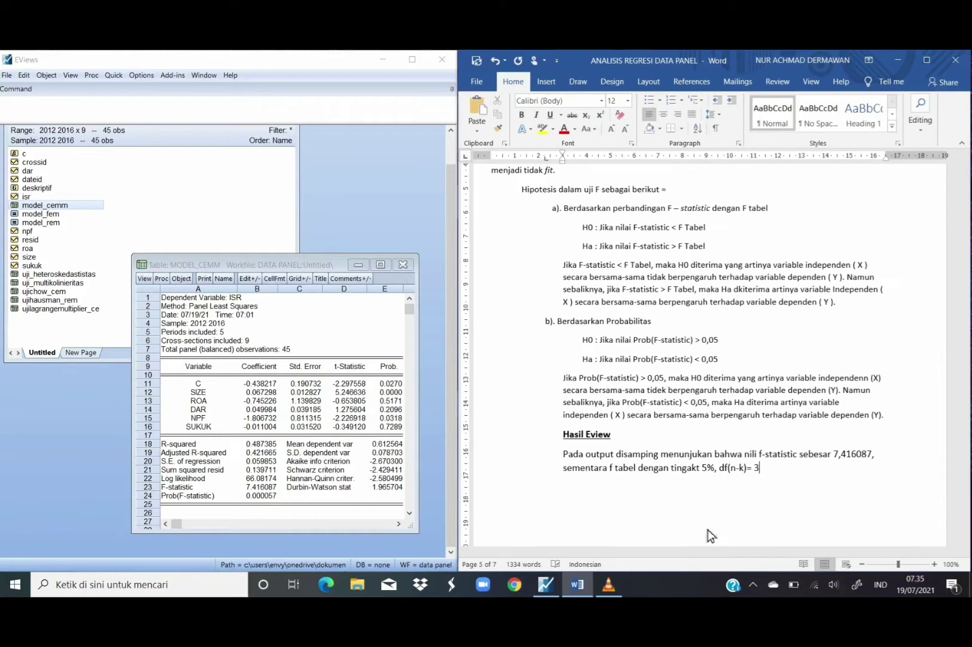
Correct the degrees of freedom to "df1 (n-k)= 5" and append "dan df2 (n-k) 39 didapat".
left_click(728, 471)
type("1")
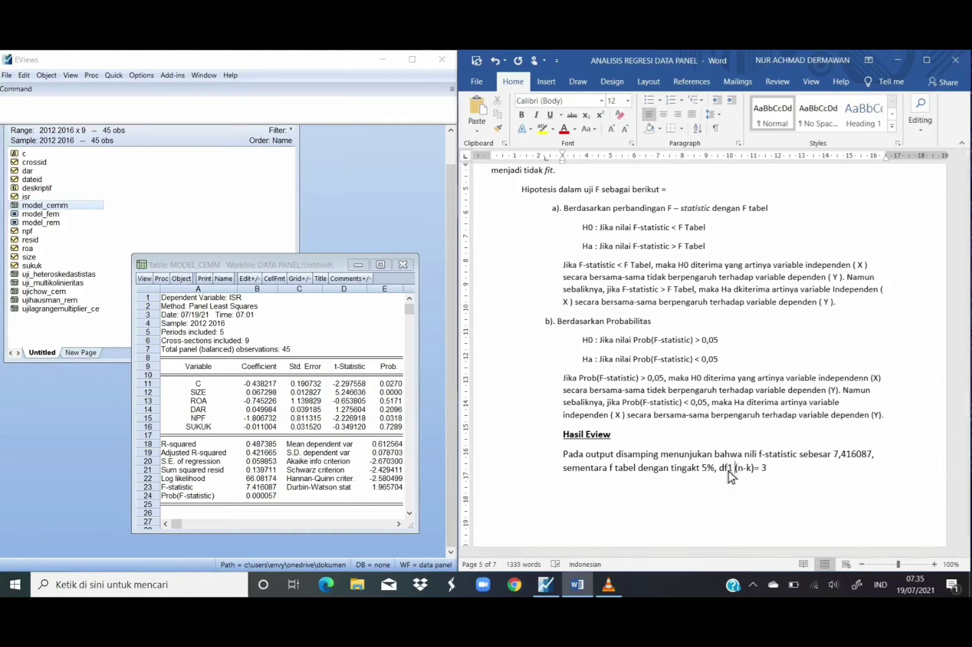
left_click(776, 470)
key("BackSpace")
type("5 dan df2 (n-k) 3")
type("9 didapat")
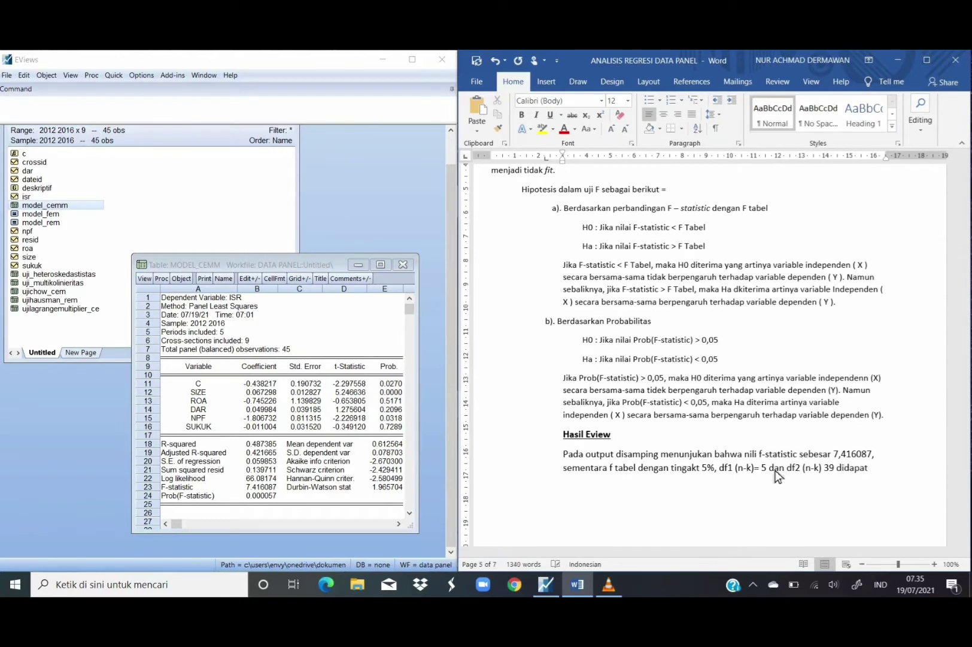
Continue the paragraph with "nili f tabel sebesar 2,45583. Dengan demikian".
type(" nili f")
type(" tabel (")
key("BackSpace")
type("sebesar 2,455")
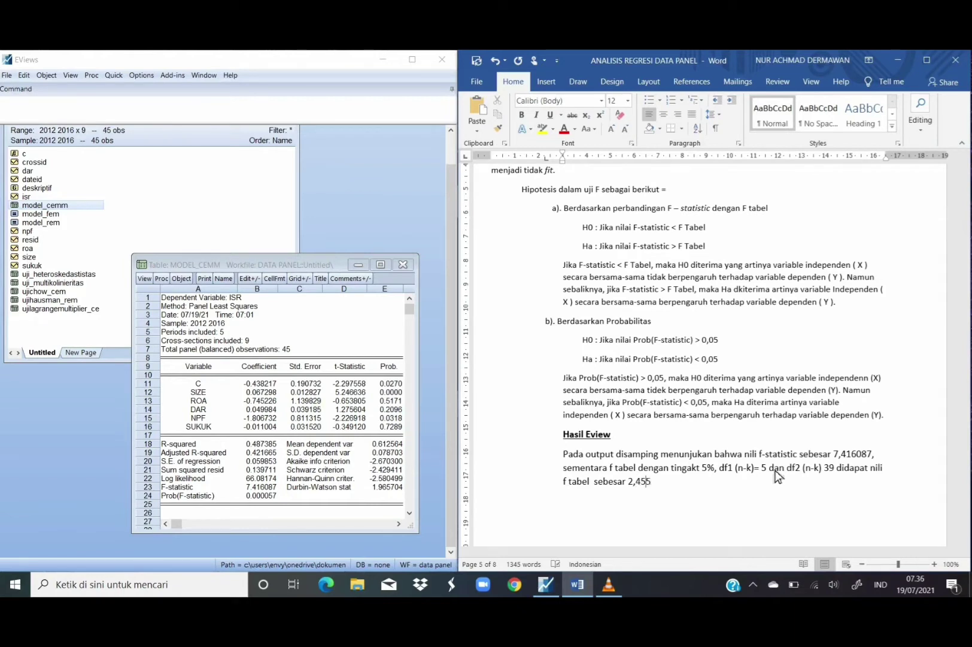
type("83. Dengan  de")
key("BackSpace")
key("BackSpace")
key("BackSpace")
type("demikian")
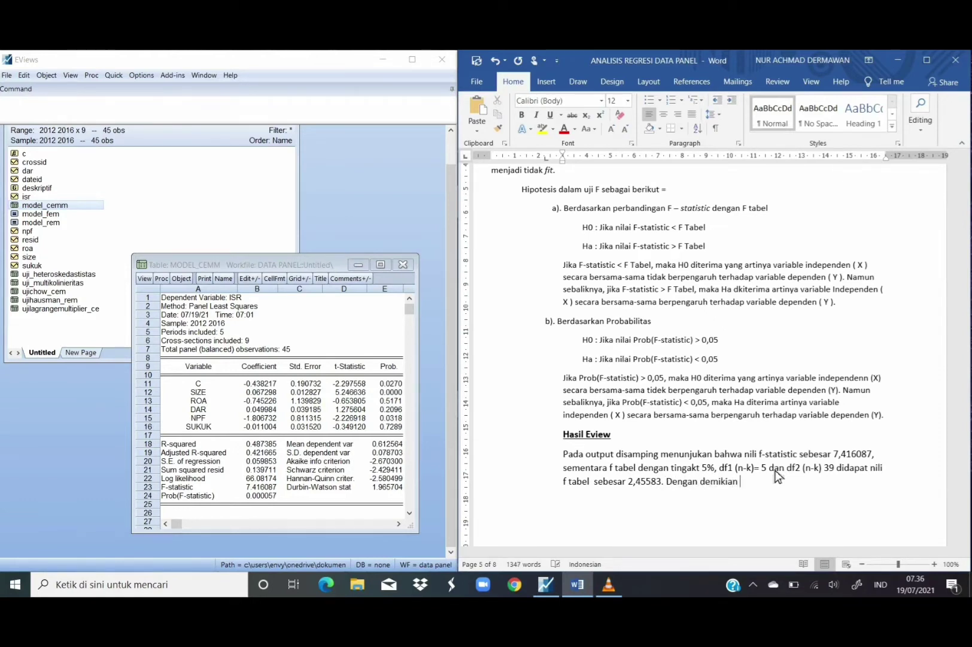
Add the comparison "f-statistic ( 7,41608 ) > f tabel ( 2,45583 ) dan nilai Prob(F-statistic) 0,000057 < 0,05 maka".
type(" f-statistic ( 7,41608 ) > f tabe")
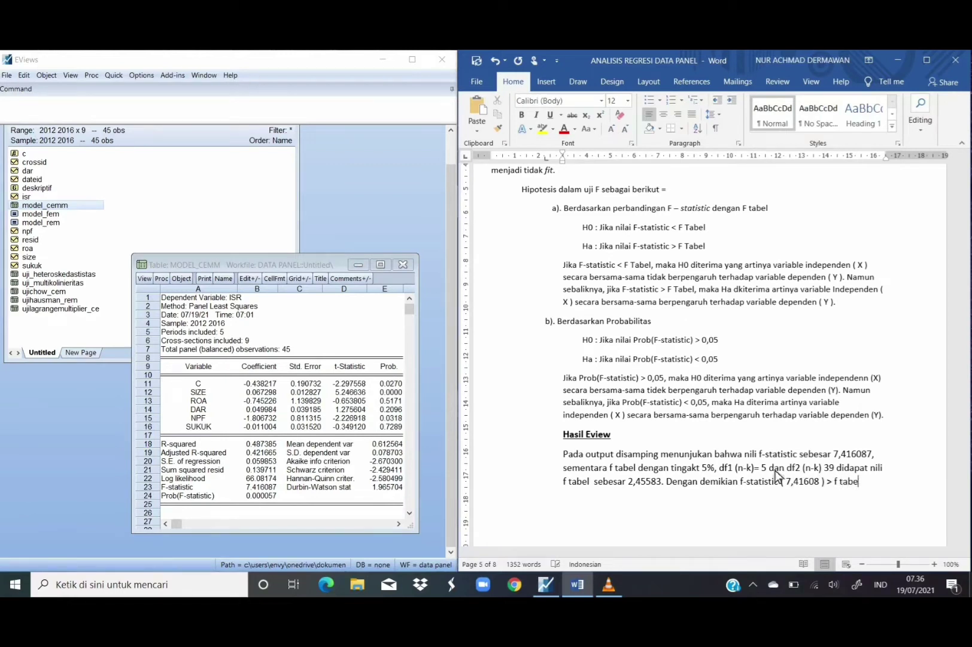
type("l ")
type("(")
type(" 2,45583")
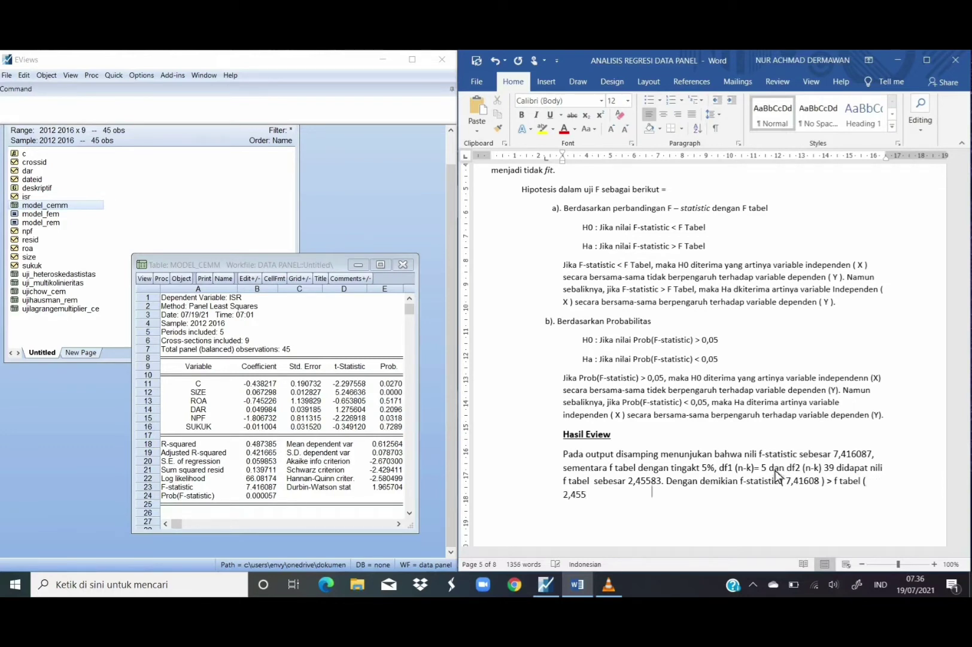
type(" ) dan nilai Prob(F-stati")
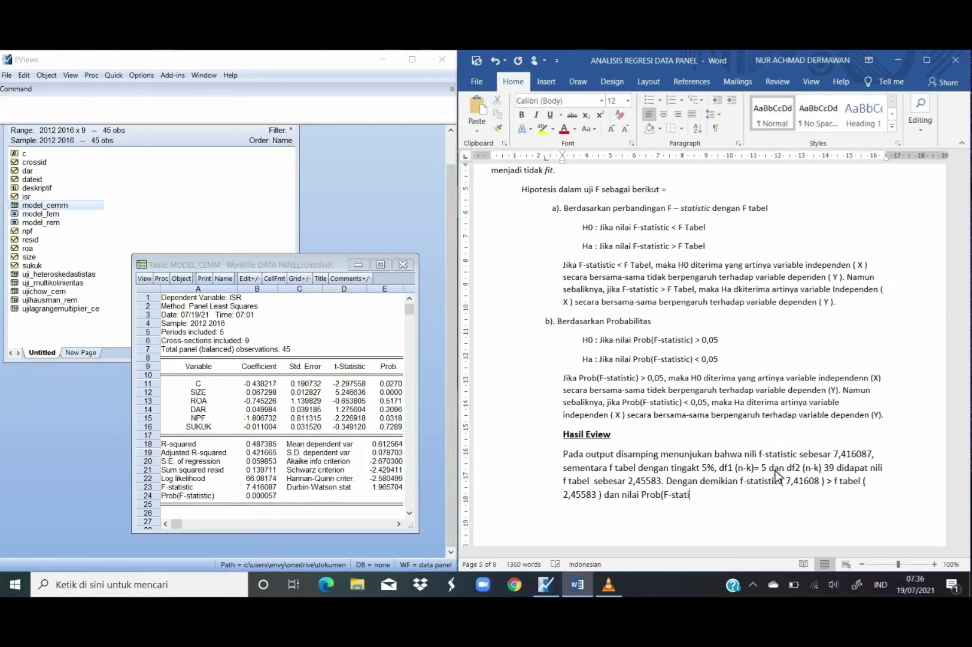
type("stic) 0,000057 < 0,05 maka da")
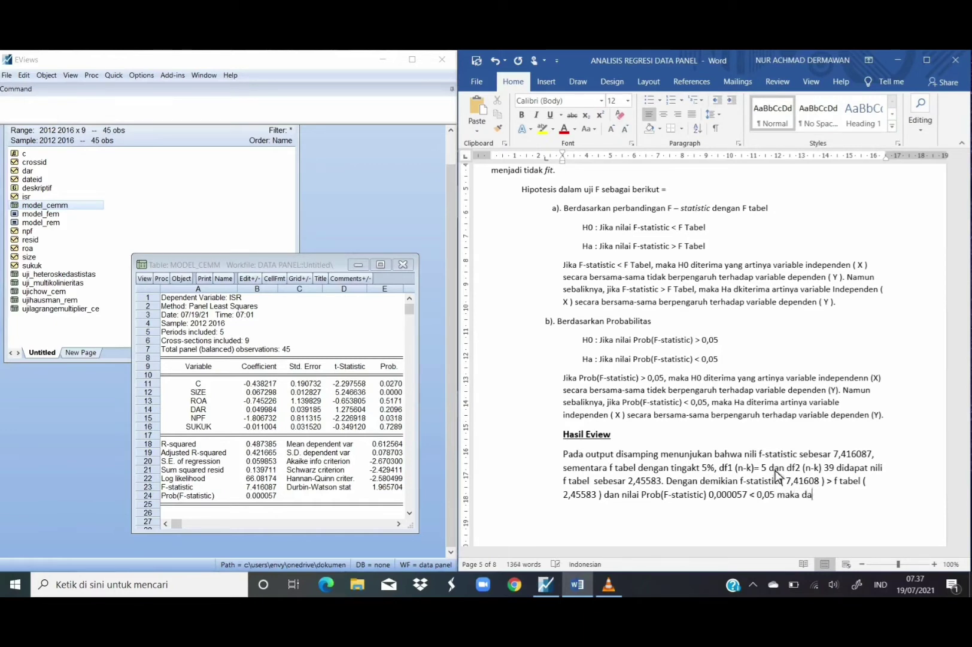
Add the conclusion "dapat disimpulkan bahwa Ha diterima, maka dengan demikian dapat disimpulkan bahwa variable-variable".
type("pat disimpulkan bahwa ")
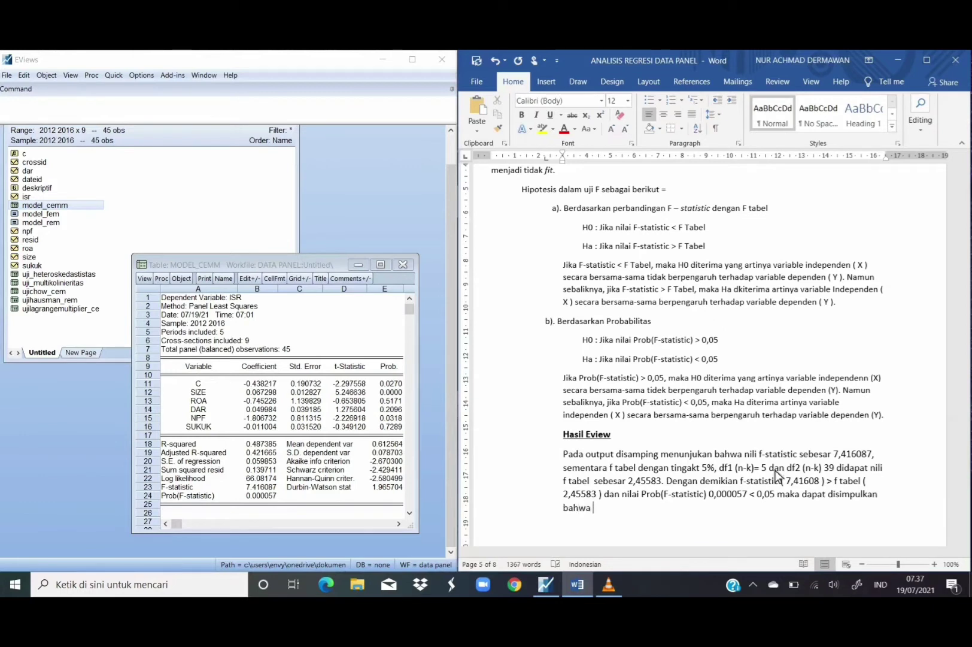
type("Ha diterima")
type(", maka dengan")
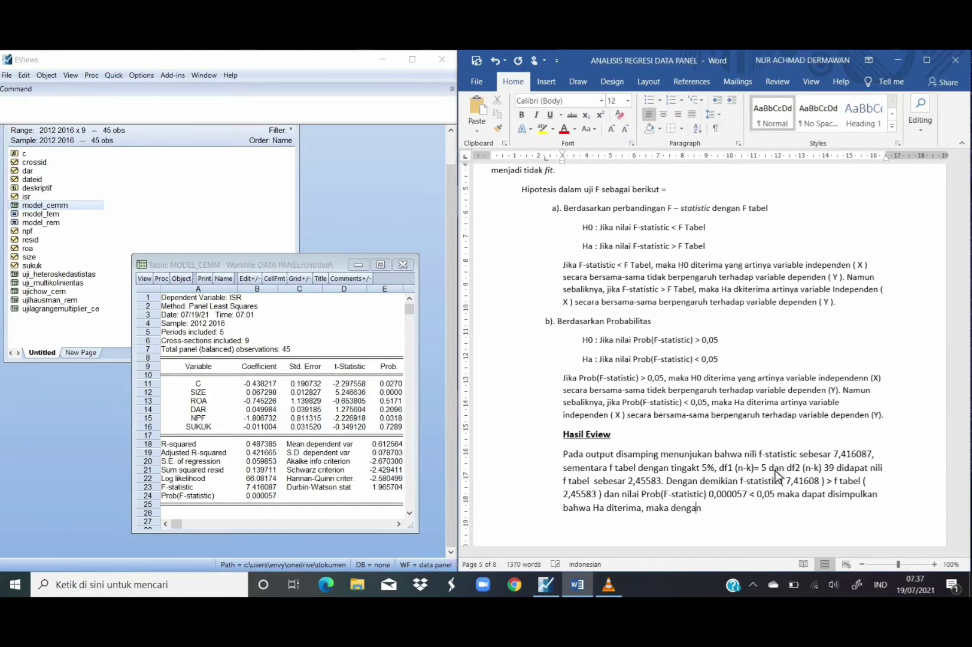
type(" demikin")
key("BackSpace")
type("an dapat disimpulkan bahwa variable")
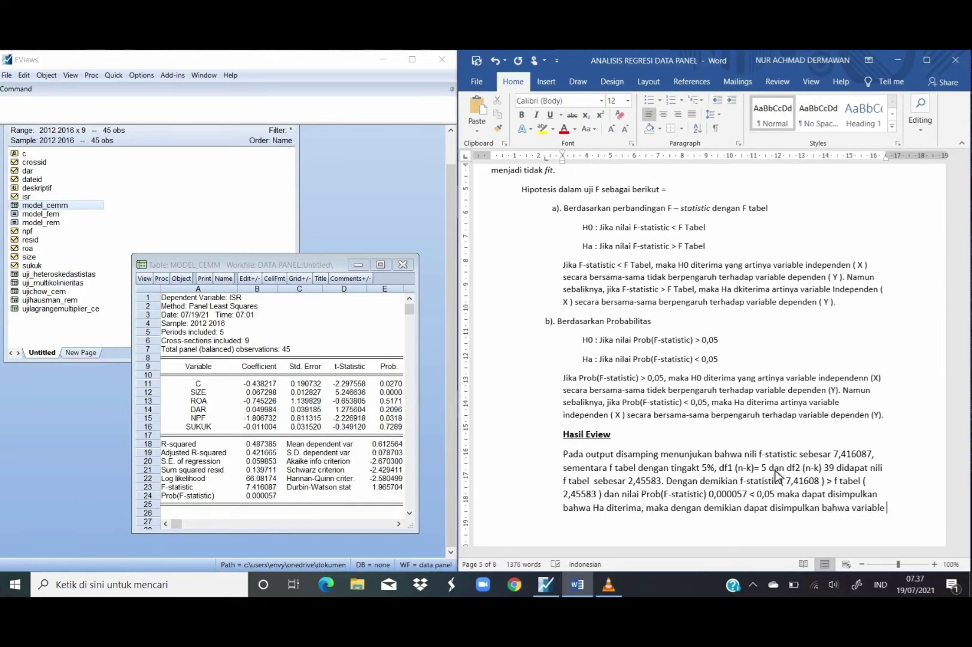
key("BackSpace")
type("-variable ")
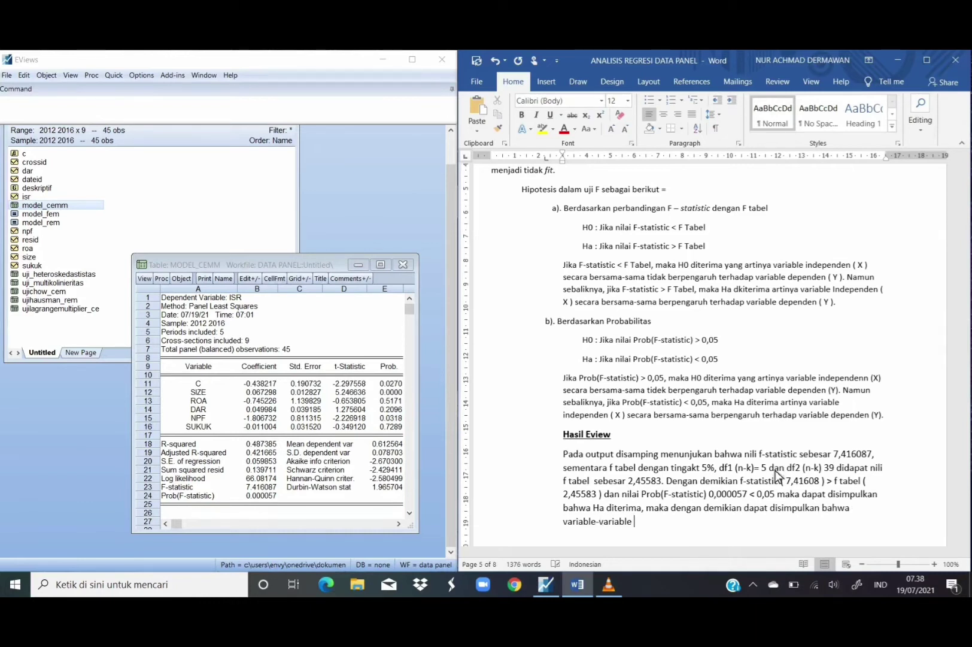
Continue the conclusion with "independen dalam penelitian ini yang terdiri dario SIZE, ROA, DAR, NPF dan SUKUK secara bersama-".
type("independen dalam penelitian ini yang terdiri darioSIZE")
key("BackSpace")
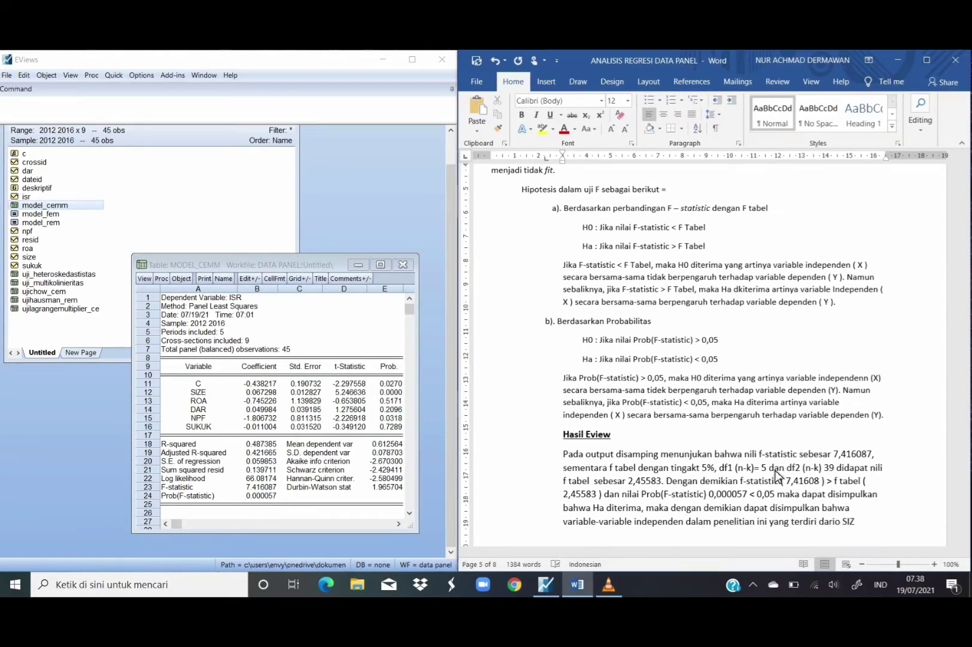
type("E, ROA, DAR")
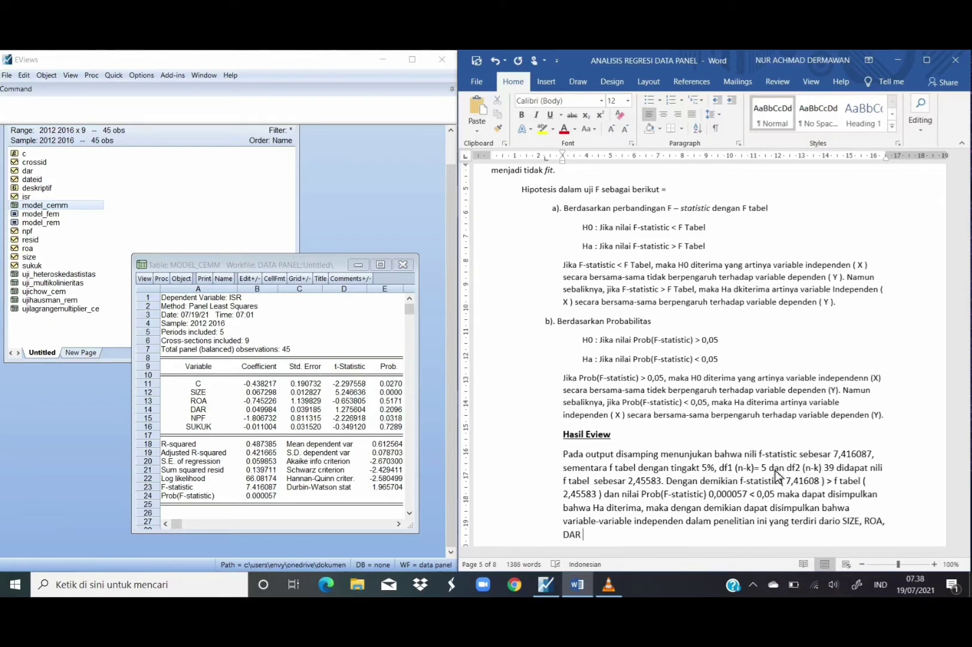
type(", NPF dan SUKUK secara bersama-")
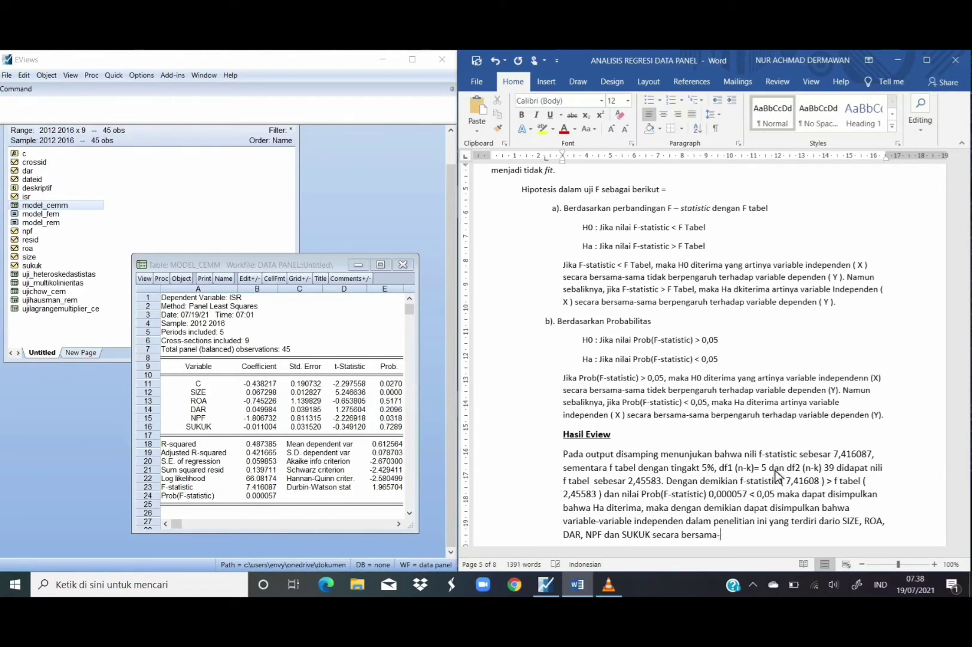
Finish the F-test interpretation with "sama memiliki pengaruh terhadap ISR.".
type("sama meli")
key("BackSpace")
key("BackSpace")
type("miliki pengaruh terhadap")
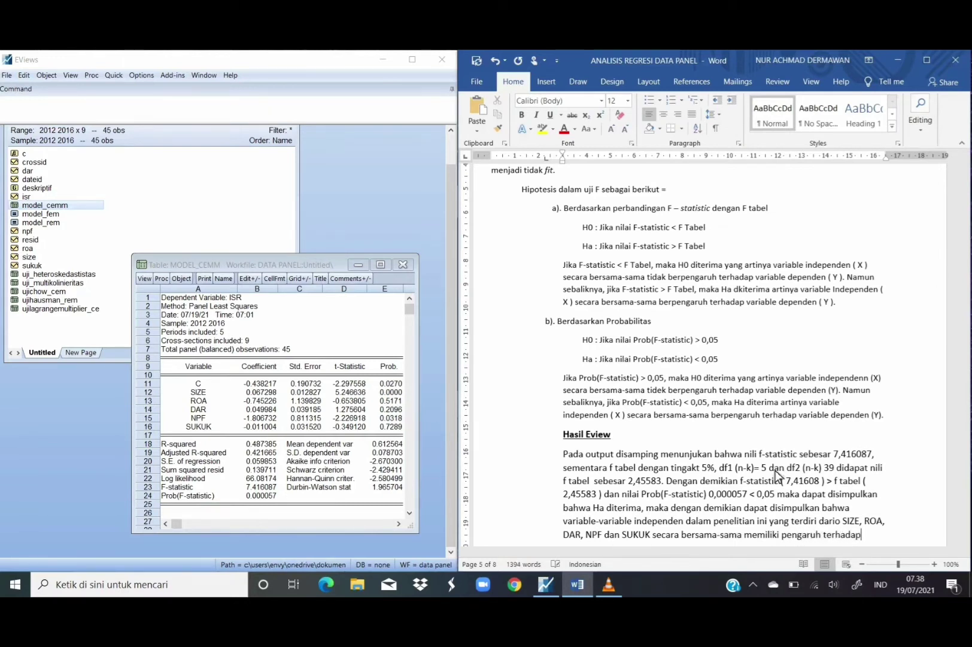
type(" ISR")
Delete the surplus blank lines above the "KOEFISIEN DETERMINASI" heading.
scroll(777, 476, "down", 1)
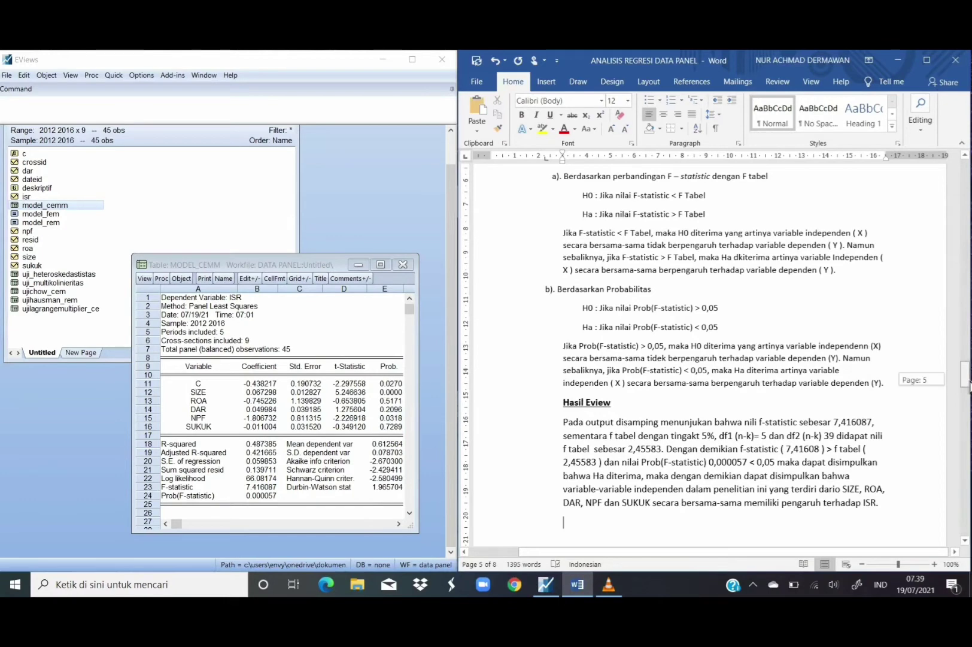
scroll(860, 362, "down", 15)
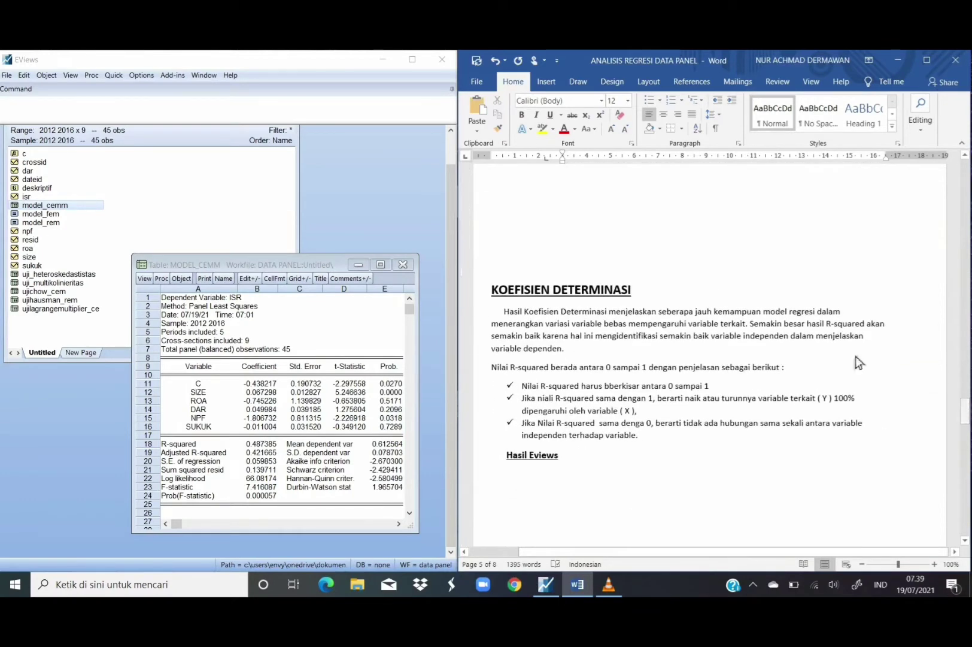
left_click(670, 263)
key("BackSpace")
key("BackSpace")
key("BackSpace")
key("BackSpace")
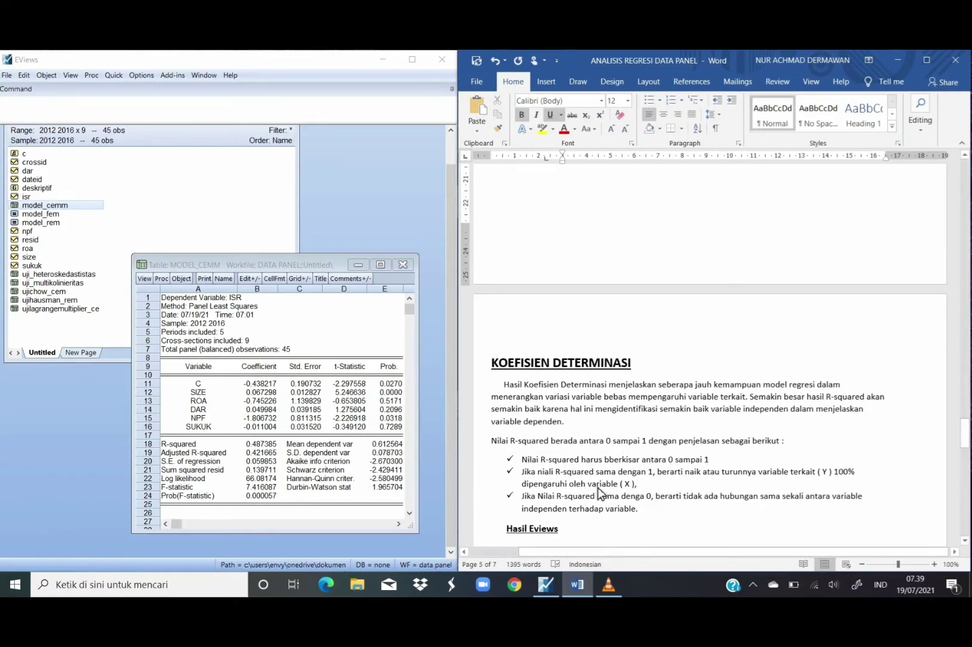
Place the text cursor on the empty line below the "Hasil Eviews" heading in the Koefisien Determinasi section.
key("Down")
key("Down")
key("Down")
key("Down")
key("Down")
key("Down")
key("Down")
key("Down")
key("Down")
key("Down")
key("Down")
key("Down")
key("Down")
key("Down")
key("Down")
key("Down")
key("Down")
key("Down")
key("Down")
key("Down")
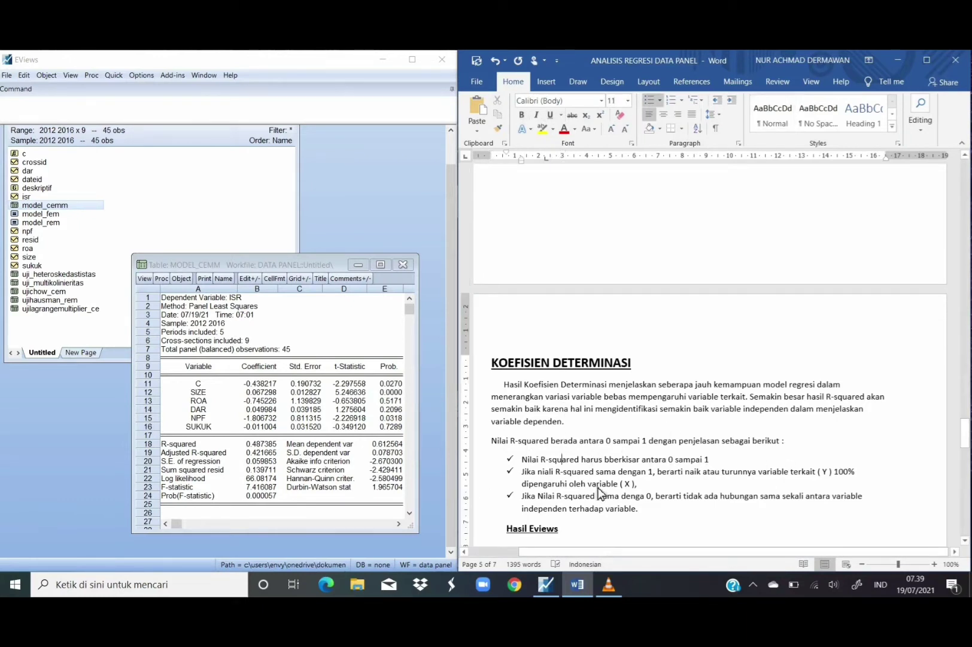
key("Down")
key("Down")
key("Down")
key("Down")
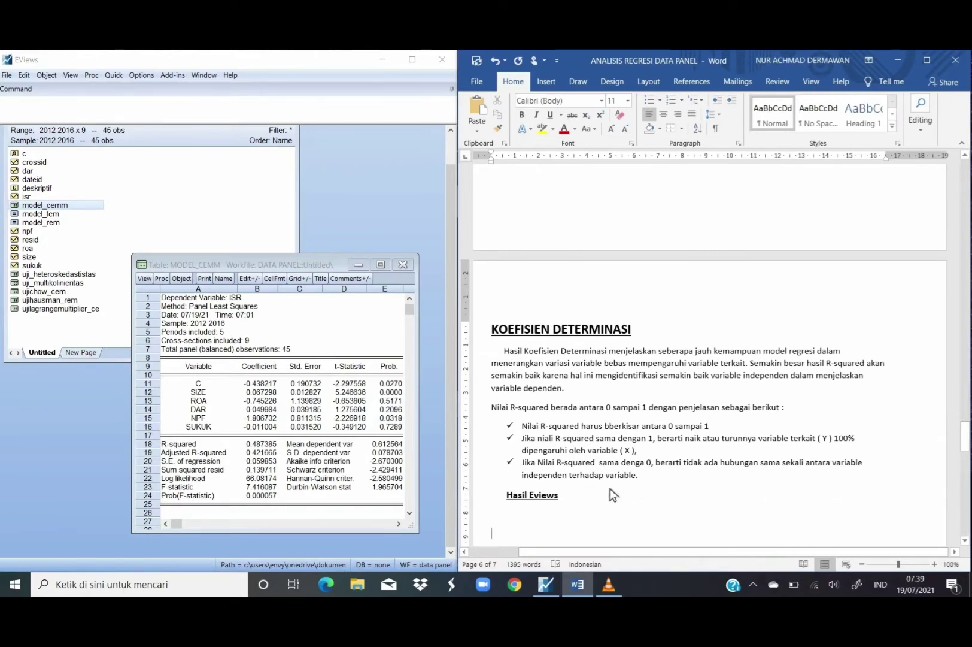
left_click(492, 513)
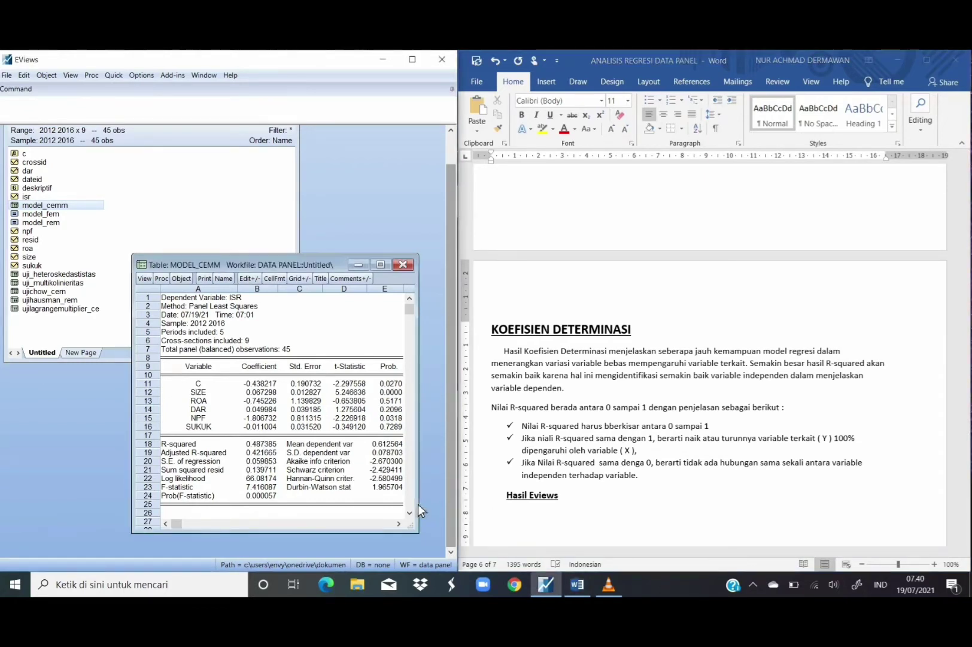
Highlight the Adjusted R-squared value in the MODEL_CEMM table and return the text cursor to the line below "Hasil Eviews".
left_click(531, 515)
left_click(503, 521)
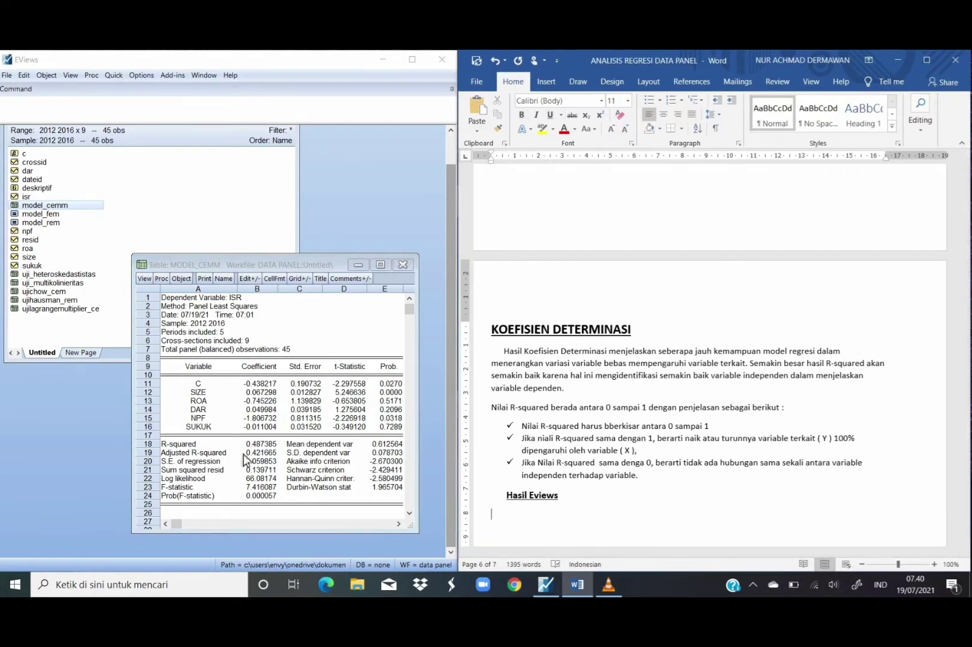
left_click(275, 452)
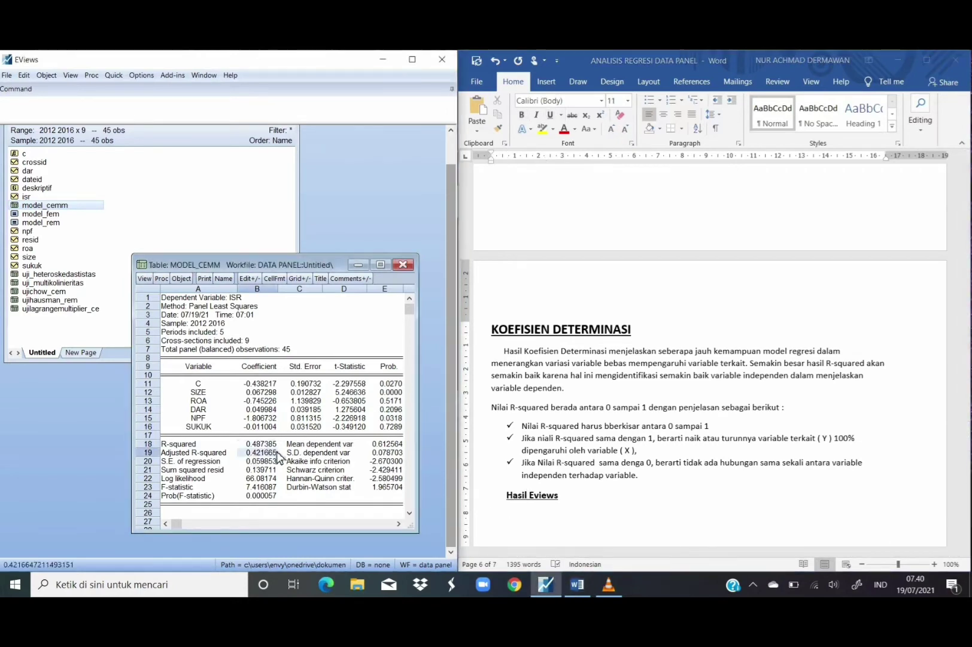
left_click(526, 514)
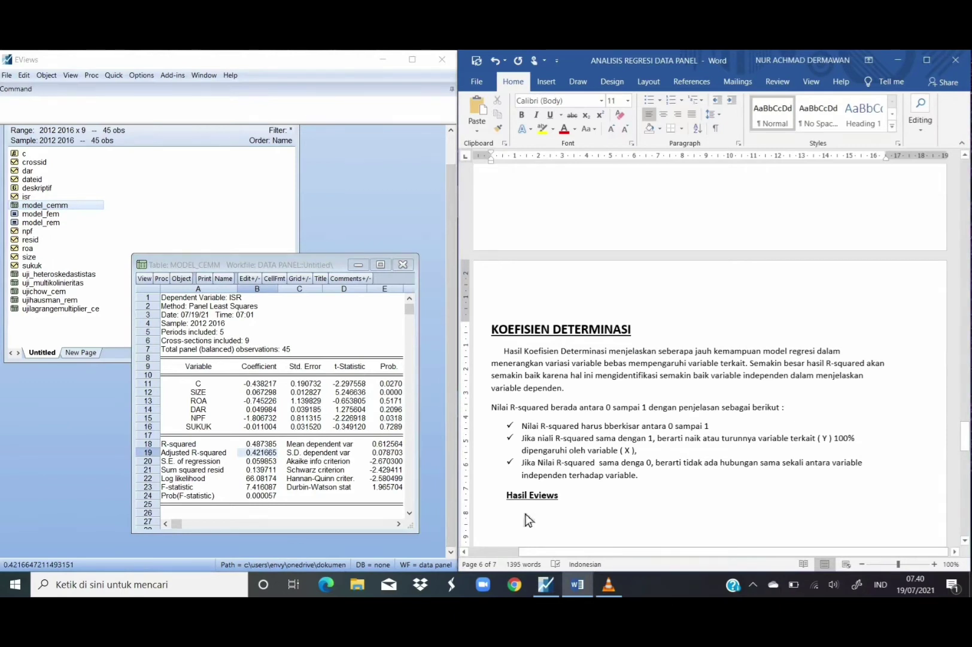
Begin the coefficient of determination interpretation with "Pada hasil disamping, menunjukan bahwa nilai Adjusted R".
type("Pada")
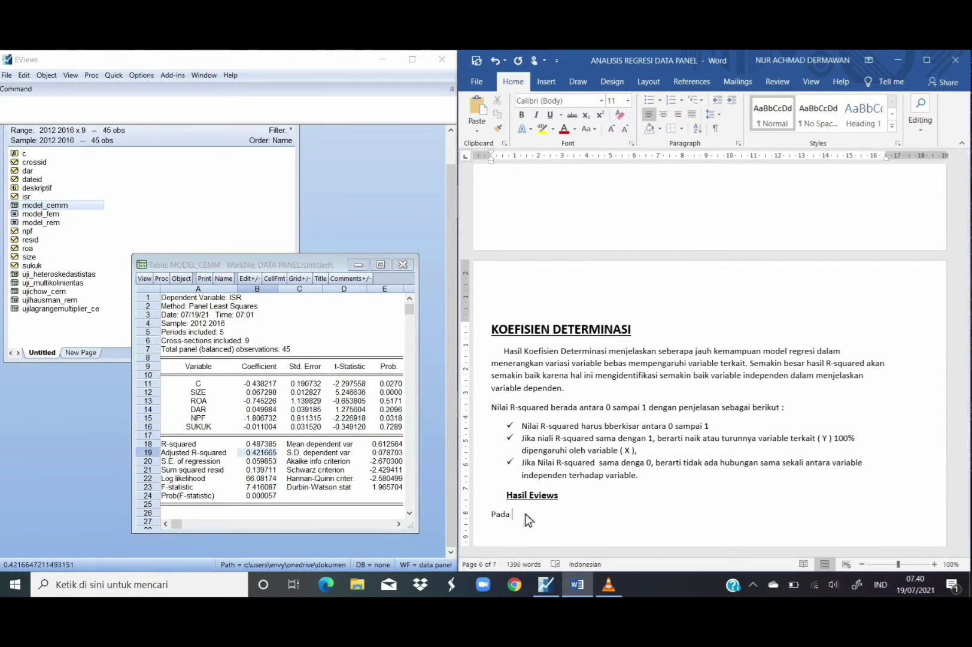
type(" hasil disam ping")
key("BackSpace")
key("BackSpace")
key("BackSpace")
key("BackSpace")
key("BackSpace")
key("BackSpace")
type("ping, menunjukan bawn")
key("BackSpace")
key("BackSpace")
type("hwa nilai Adjusted R")
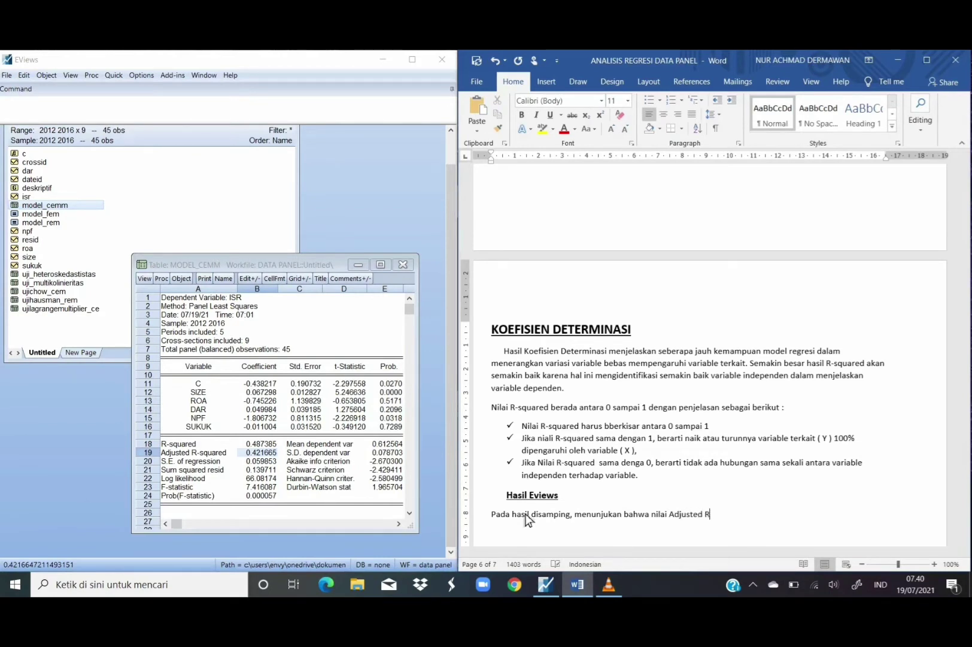
Complete the Adjusted R-squared statement with "-Squared sebesar ,0,421665".
type("-Squared sebesar ,")
key("Return")
key("Return")
key("Return")
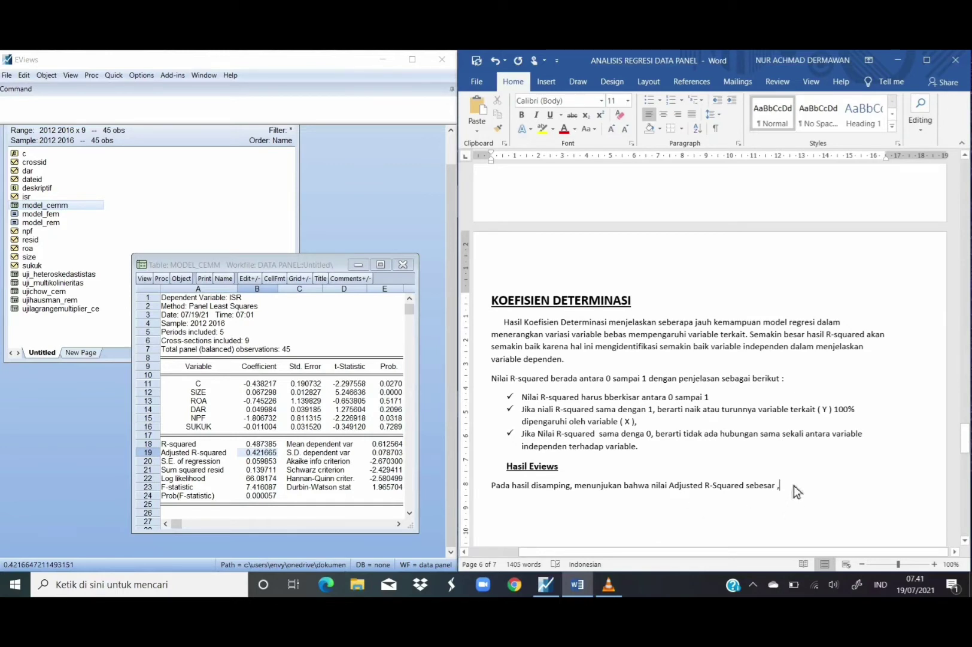
type("0,421665")
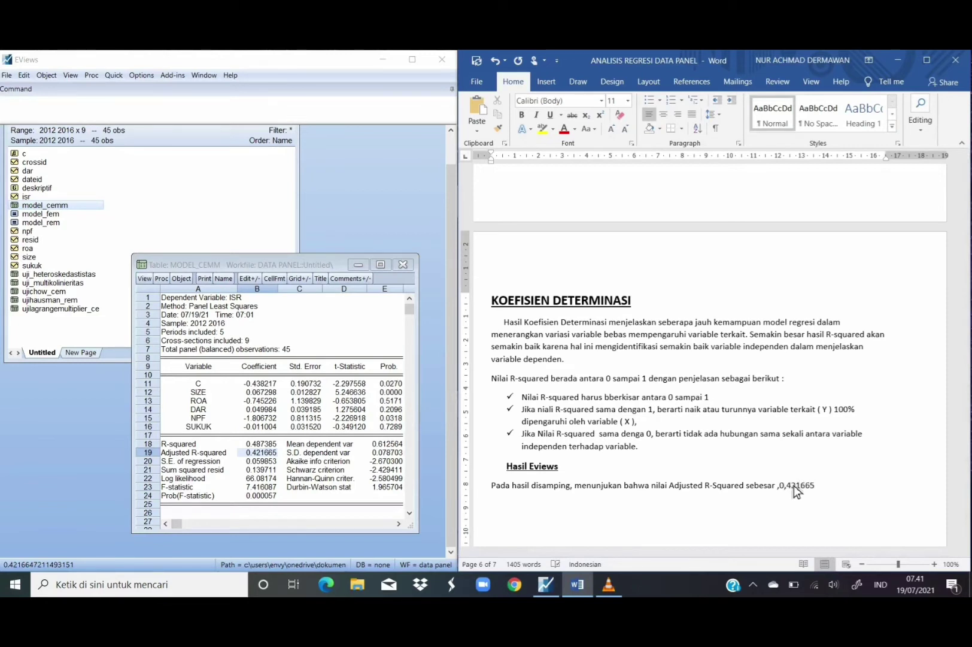
Continue the sentence with ", artinya bahwa variasi perubahan nilai turunnya ISR dapat dij".
type(", artin")
type("ya ")
type("bahwa")
type(" var")
type("iasi")
type(" perubahan")
type(" ni")
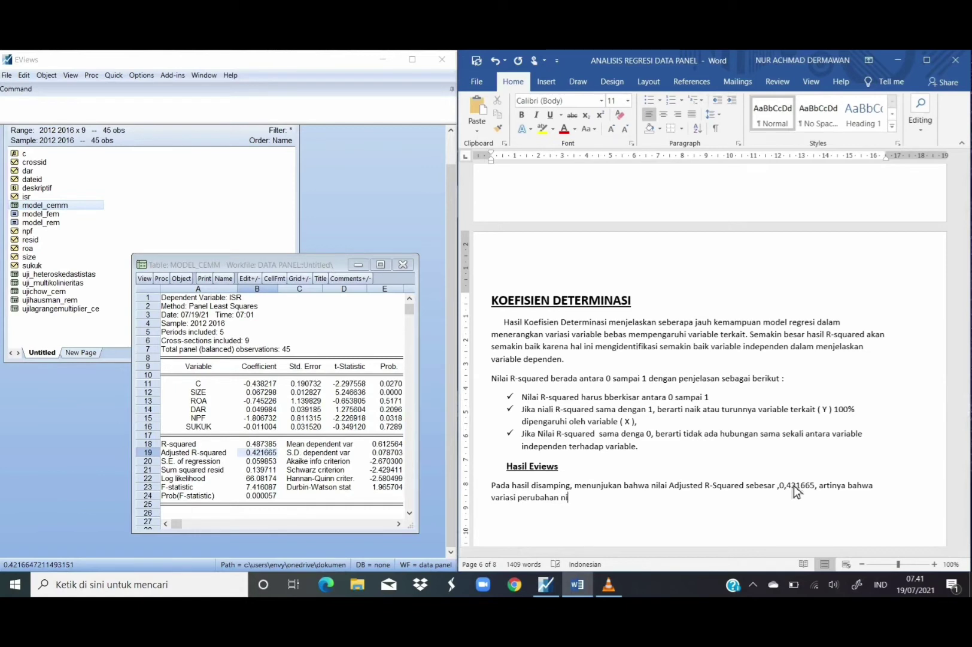
type("lai turunnya ISR dapat dij")
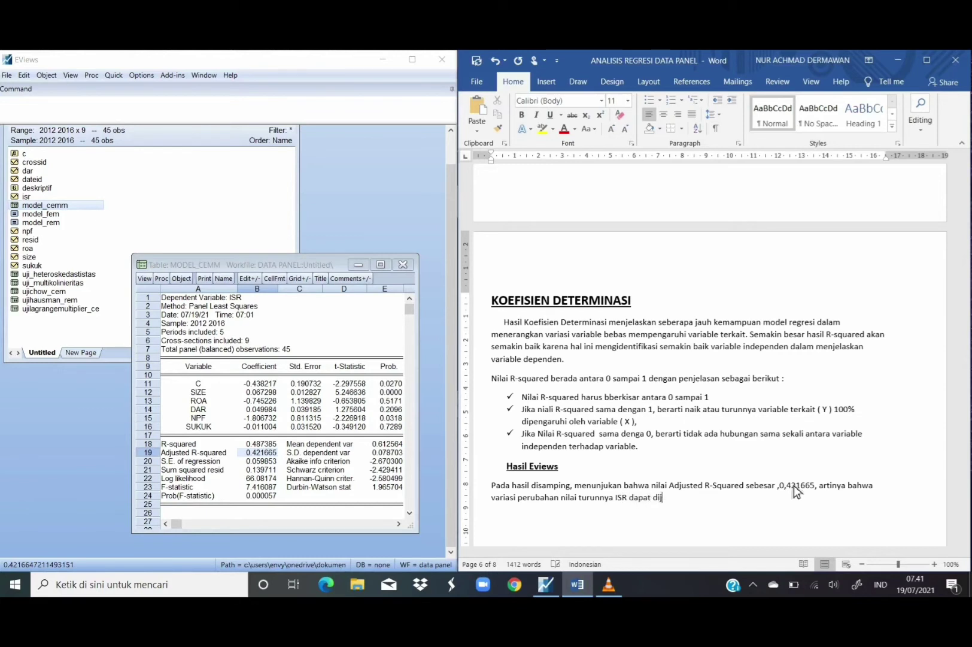
Extend the explanation with "elaskan oleh SIZE, ROA, DAR NPF dan SUKUK sebesar 49,2 persen, semen".
type("elaskan oleh SIZE, ROA, DAR NP")
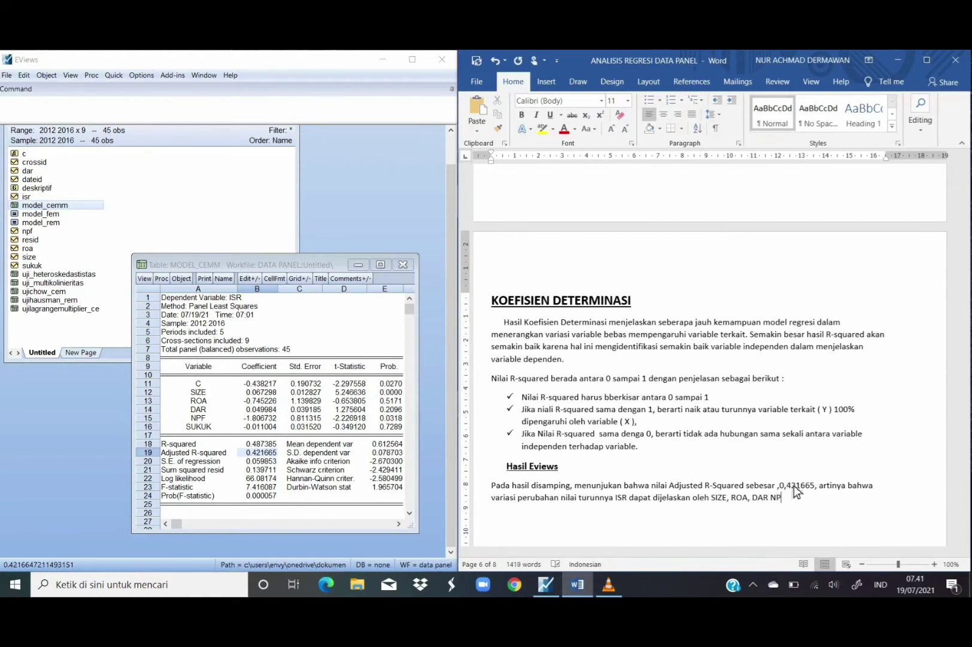
type("F dan SUKU")
type("K")
type(" se")
type("besar")
type("4")
type("9,")
type("2 pe")
type("rsen")
type(", ")
type("semen")
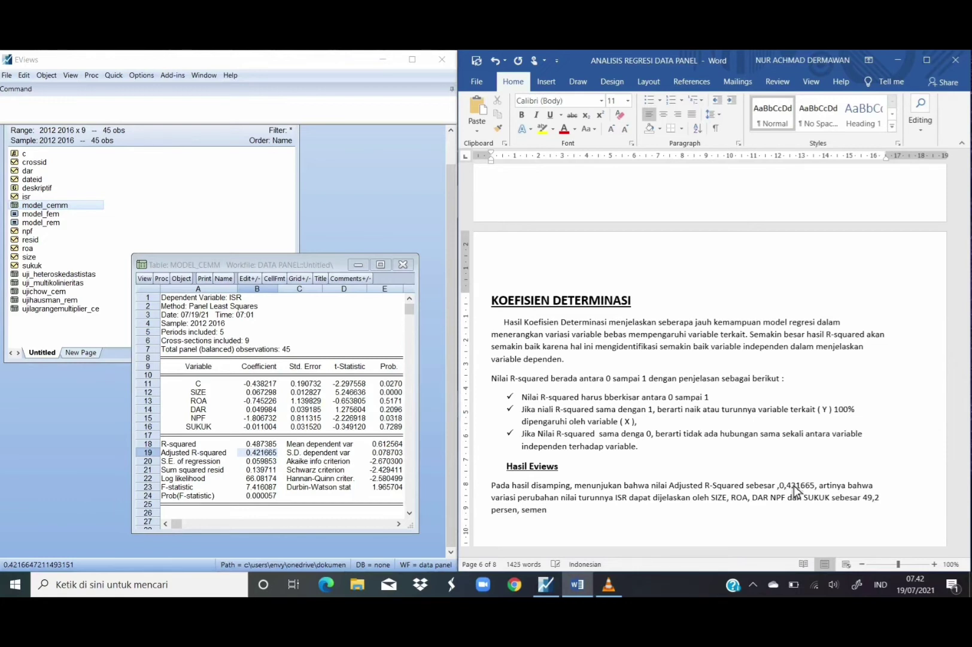
Finish the paragraph with "tara sisanya yaitu sebesar 50,8 persen dijelaskan oleh variable-variable lain yang diteliti dalam penelitian ini.".
type("tara sisanya yaitu sebesar 50,8 o")
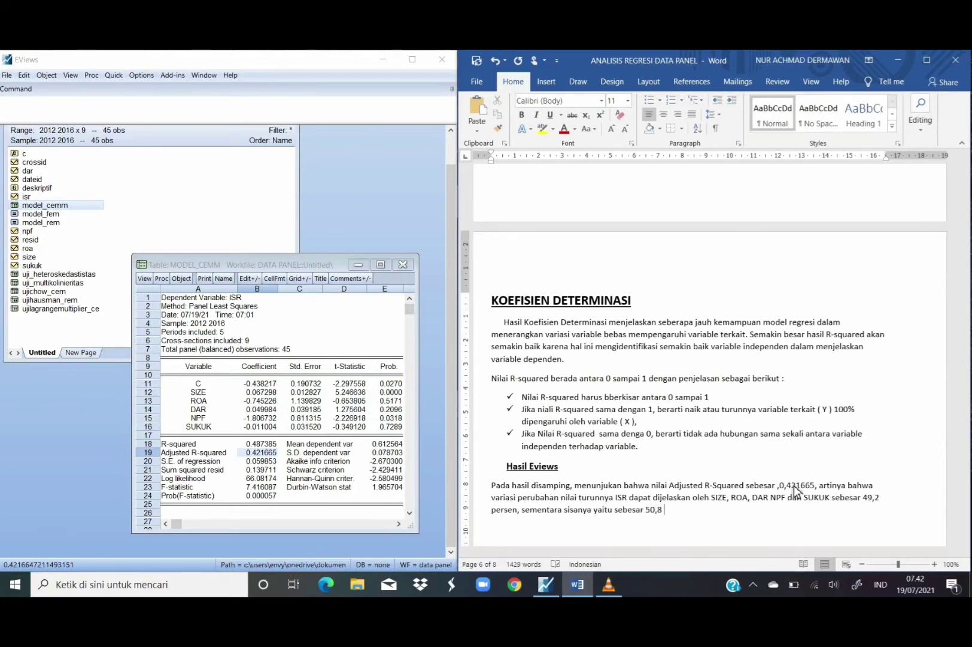
key("BackSpace")
type("persen dijelaskan oleh variable-vari")
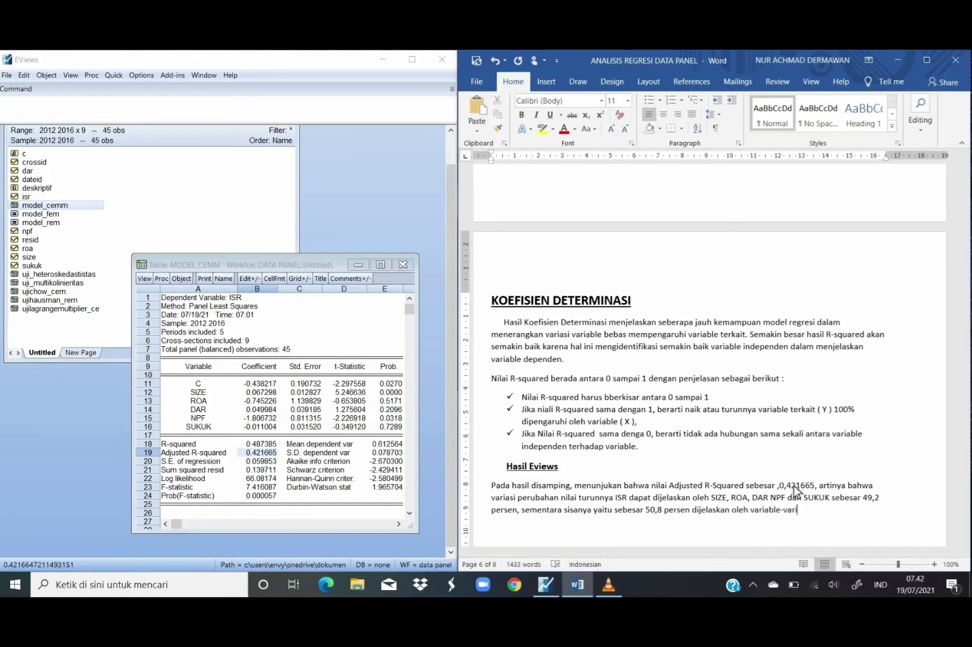
type("able lain yang dite")
type("liti")
type(" dalam ")
type("pene")
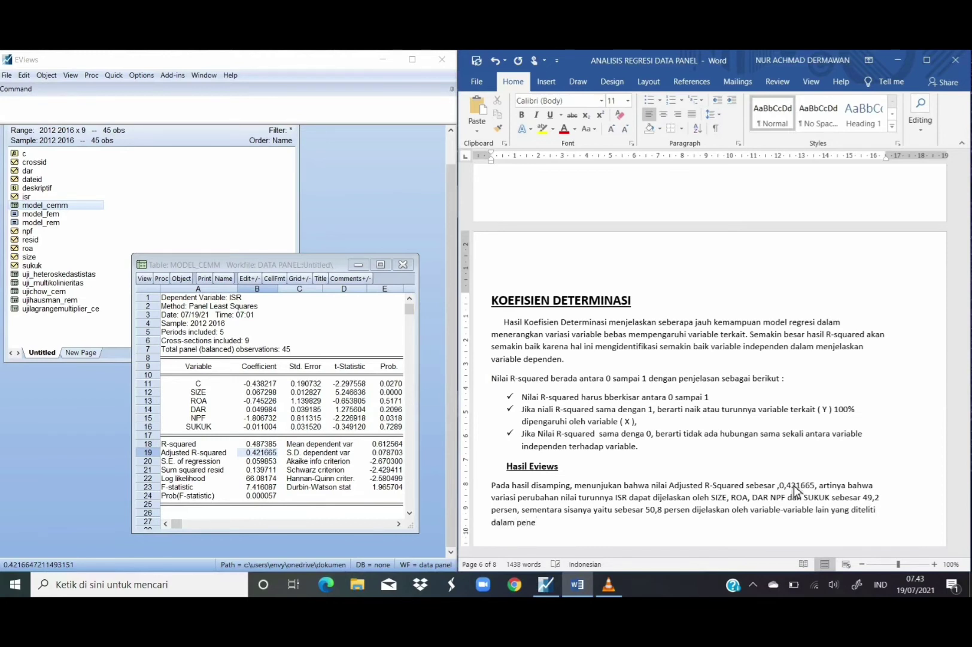
type("litian ini.")
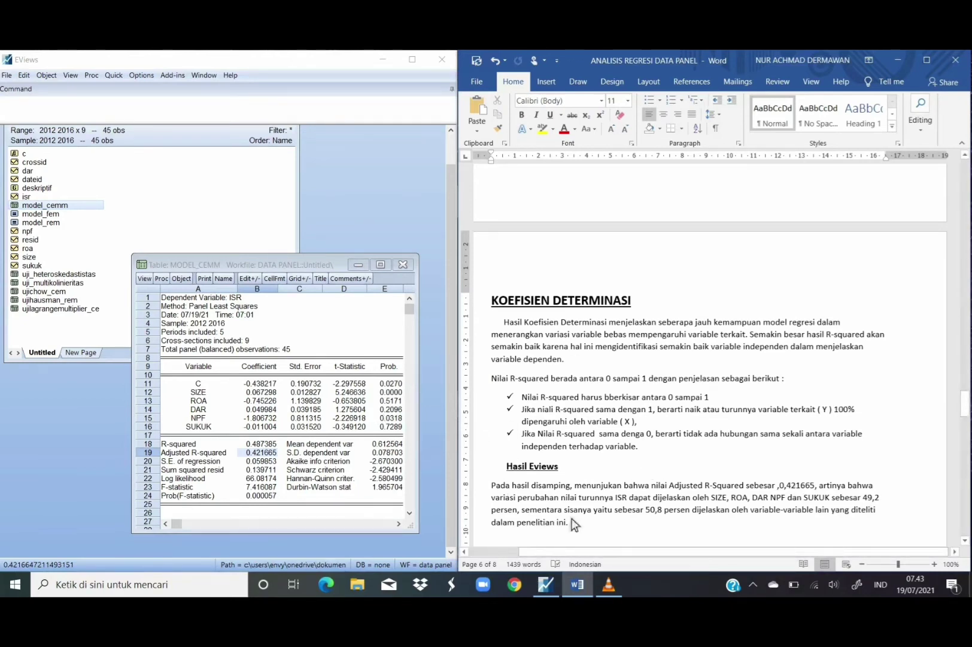
Review the F-test results, and read the UJI T section's t-statistic and probability hypotheses down to its "Hasil Eview" list.
scroll(967, 409, "up", 10)
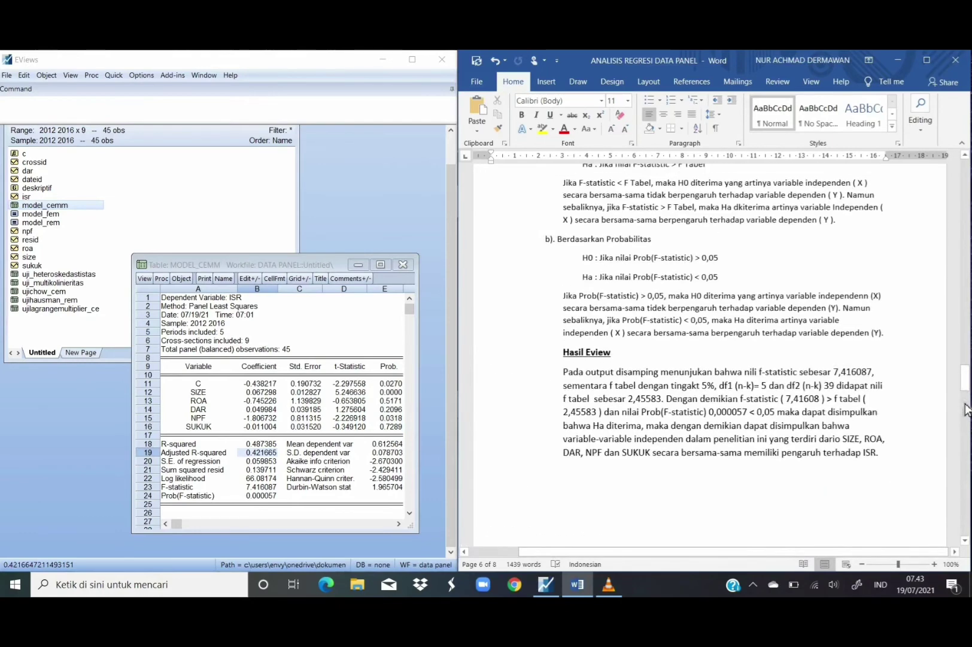
left_click_drag(968, 386, 965, 455)
scroll(580, 393, "down", 1)
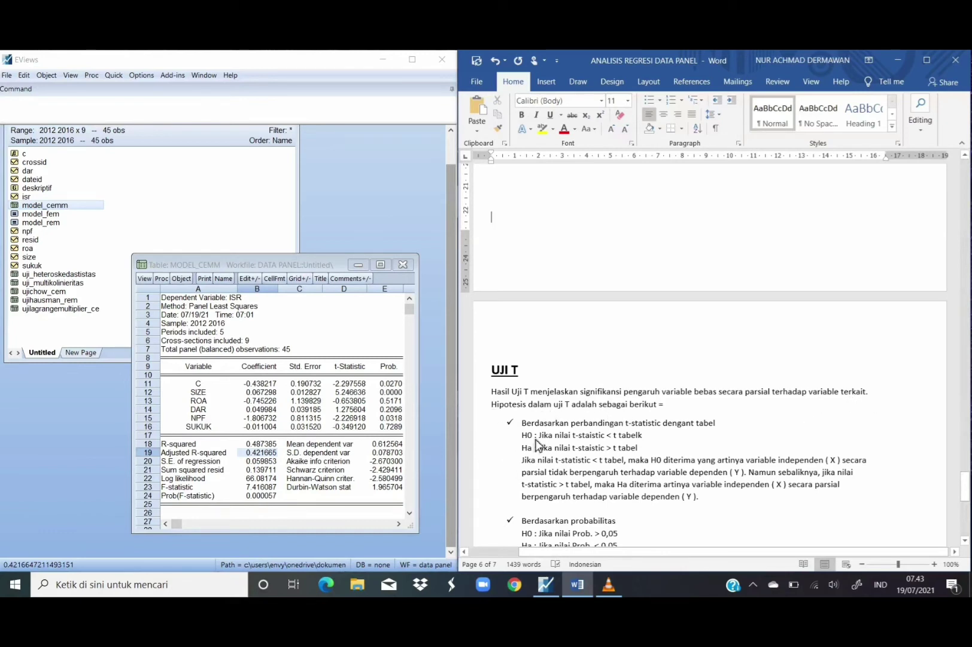
key("Down")
key("Down")
key("Down")
key("Down")
key("Down")
key("Down")
key("Down")
key("Down")
key("Down")
key("Down")
key("Down")
key("Down")
key("Down")
key("Down")
key("Down")
key("Down")
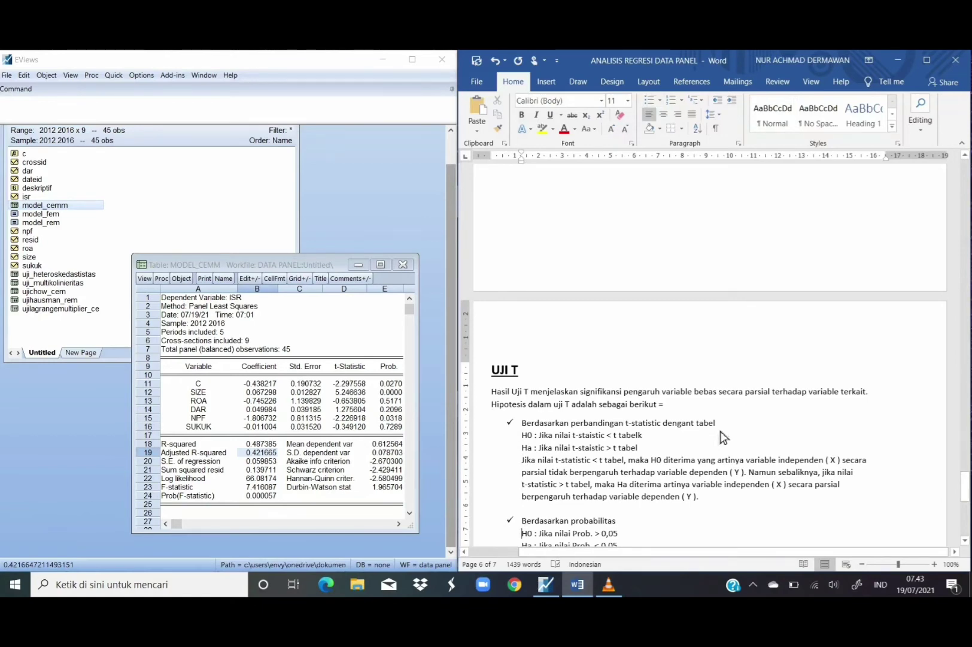
key("Down")
key("Down")
key("Down")
key("Down")
key("Down")
key("Down")
key("Down")
key("Down")
key("Down")
key("Down")
key("Down")
key("Down")
key("Down")
key("Down")
key("Down")
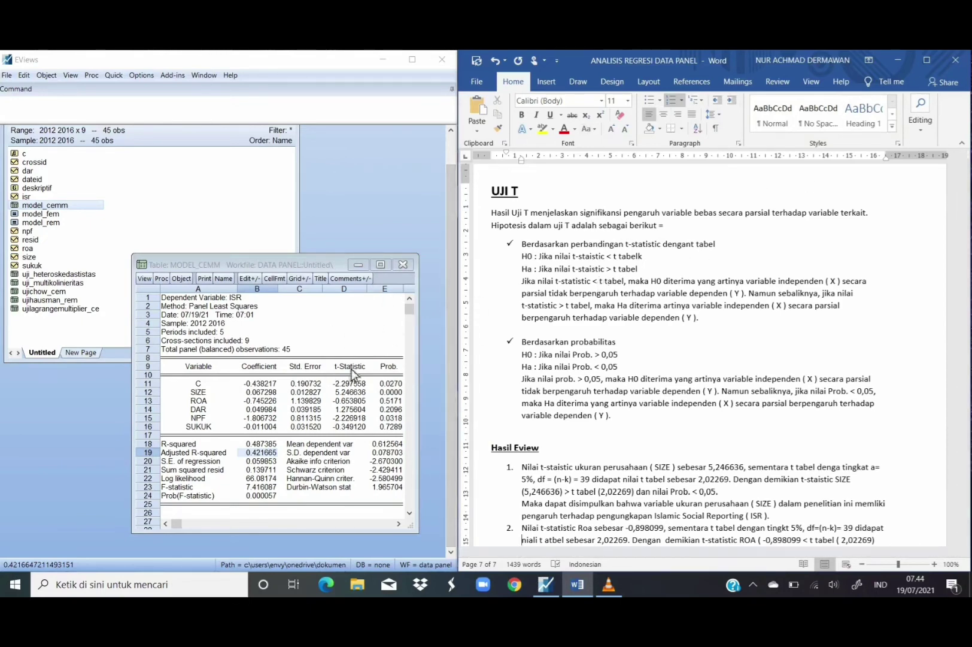
Highlight the t-Statistic and Prob. values of all variables in the MODEL_CEMM table and compare them with the UJI T "Hasil Eview" list.
left_click_drag(336, 383, 395, 439)
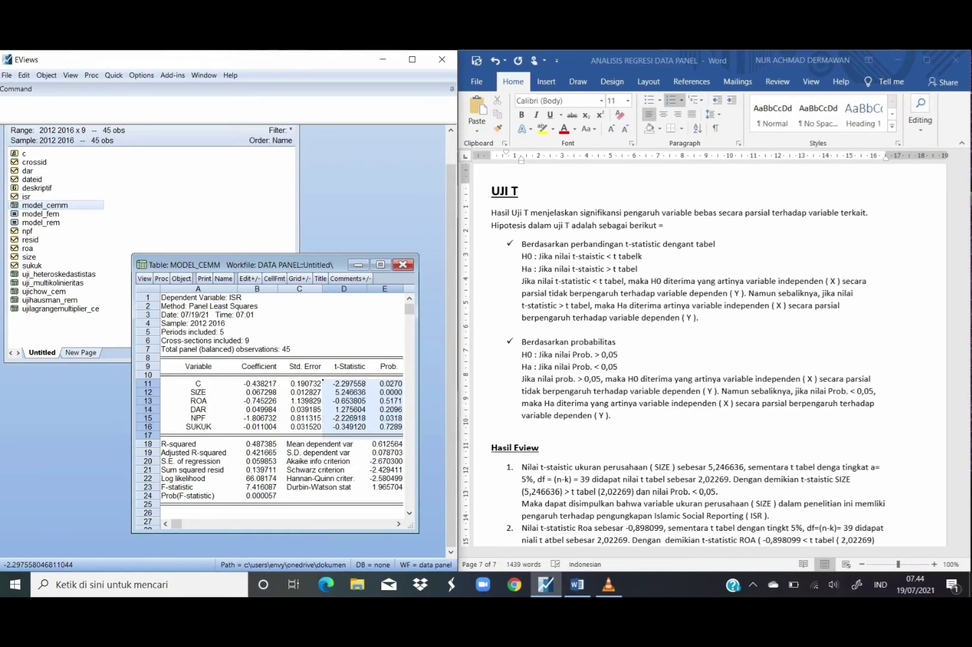
left_click(970, 458)
left_click_drag(968, 499, 970, 520)
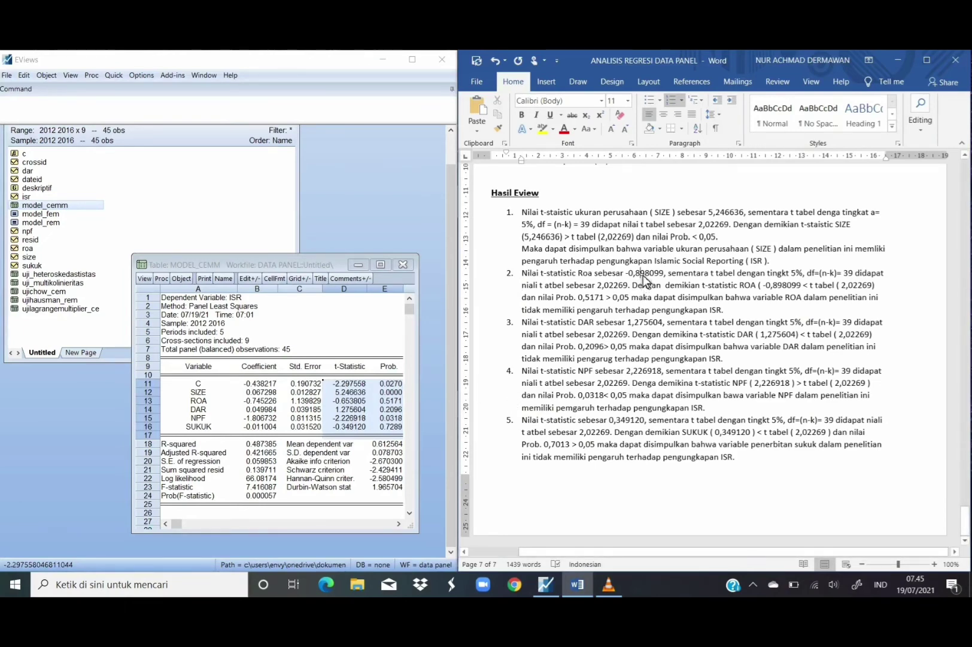
Correct the ROA t-statistic at the start of item 2 in the "Hasil Eview" list to -0,653805.
key("BackSpace")
key("Delete")
key("Delete")
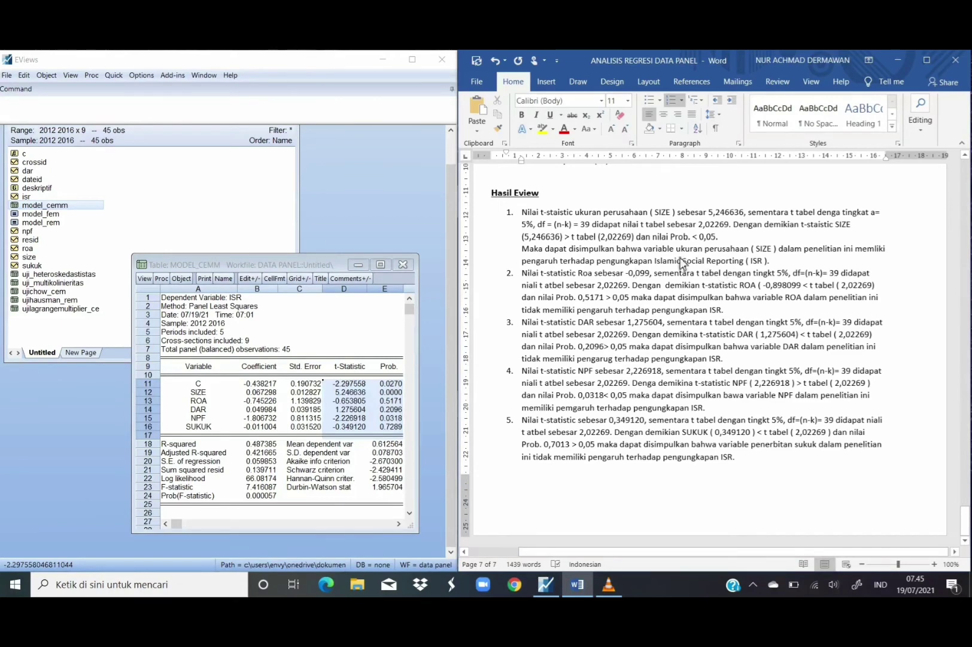
key("Delete")
key("Delete")
key("Delete")
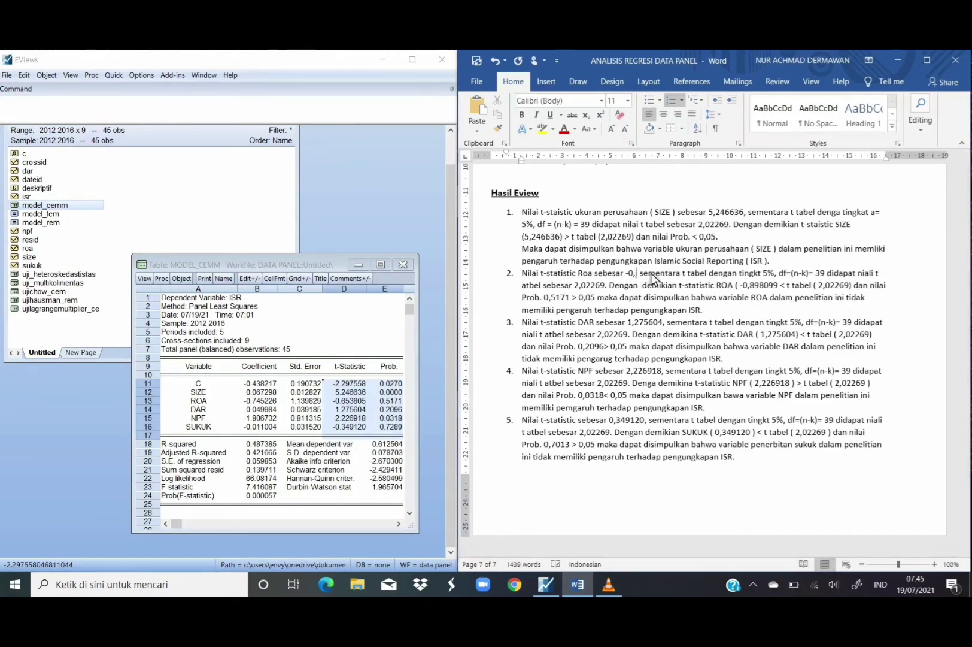
type("65")
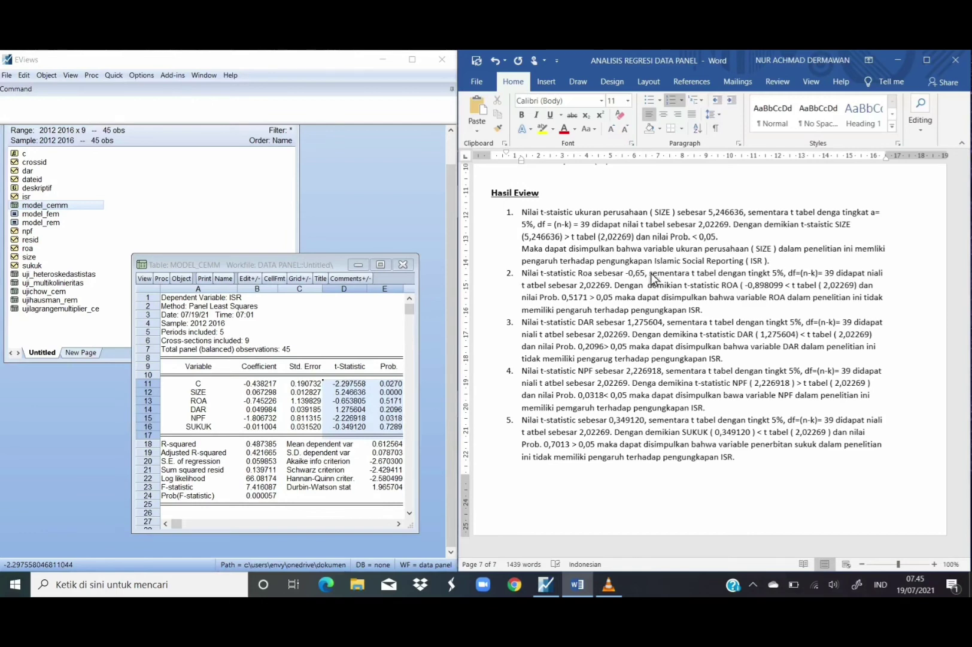
type("3805")
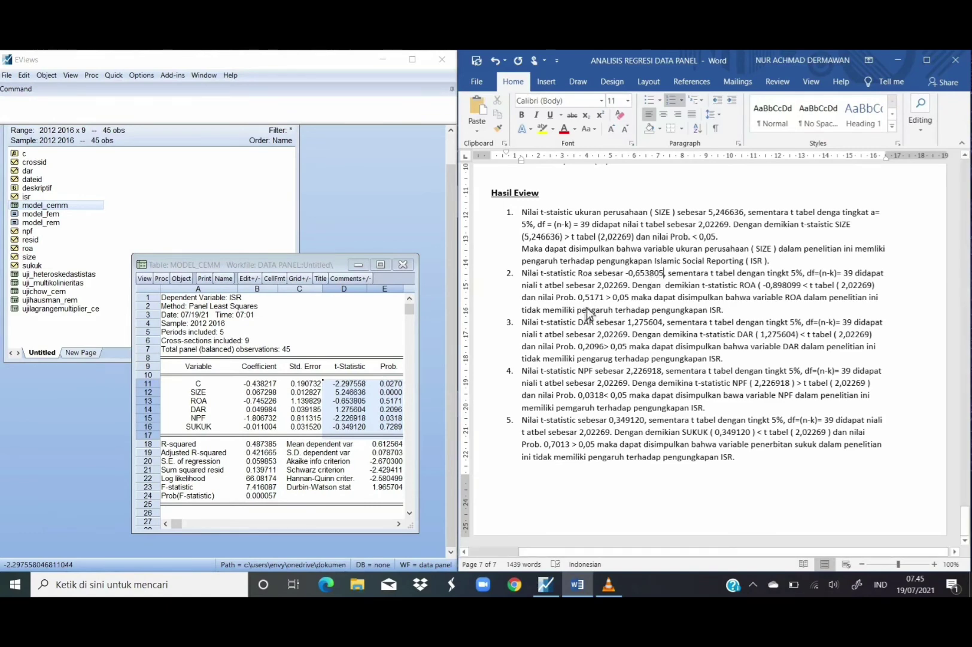
Set the ROA t-statistic in item 2's comparison with t tabel to -0,653805.
double_click(778, 285)
type("0,65")
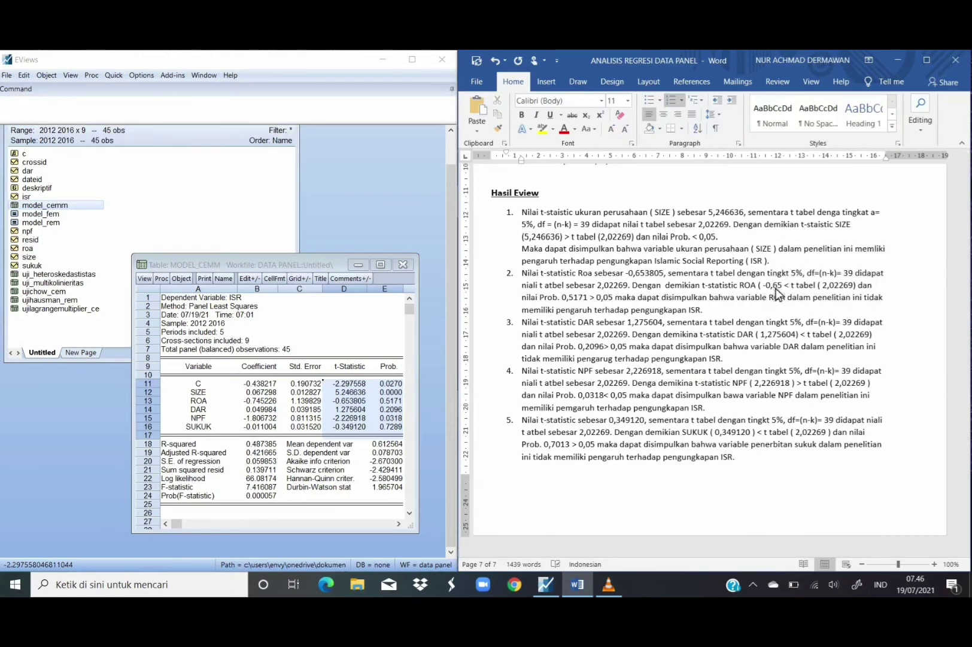
type("3805")
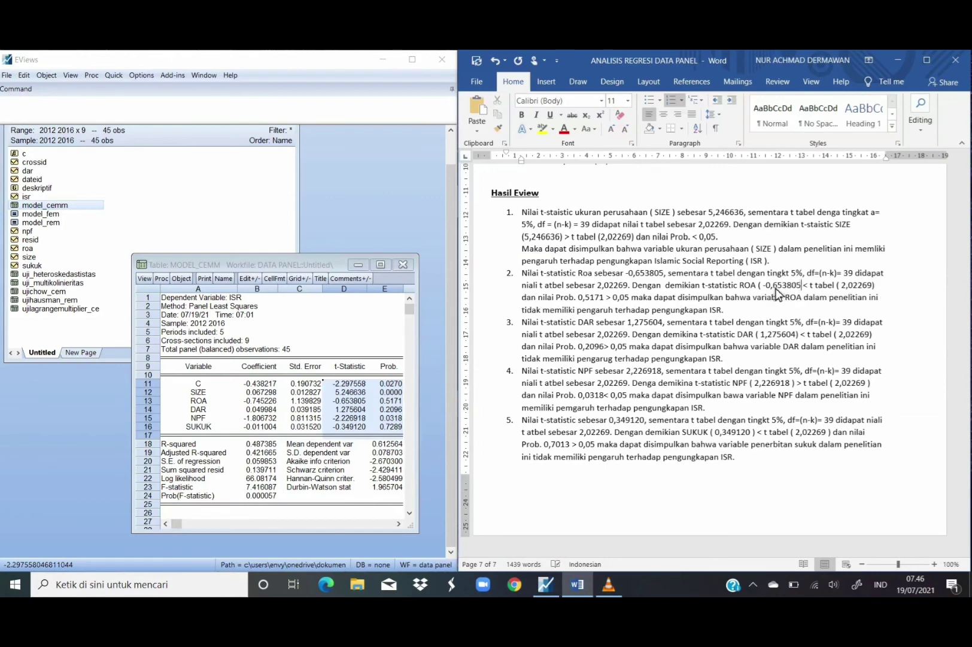